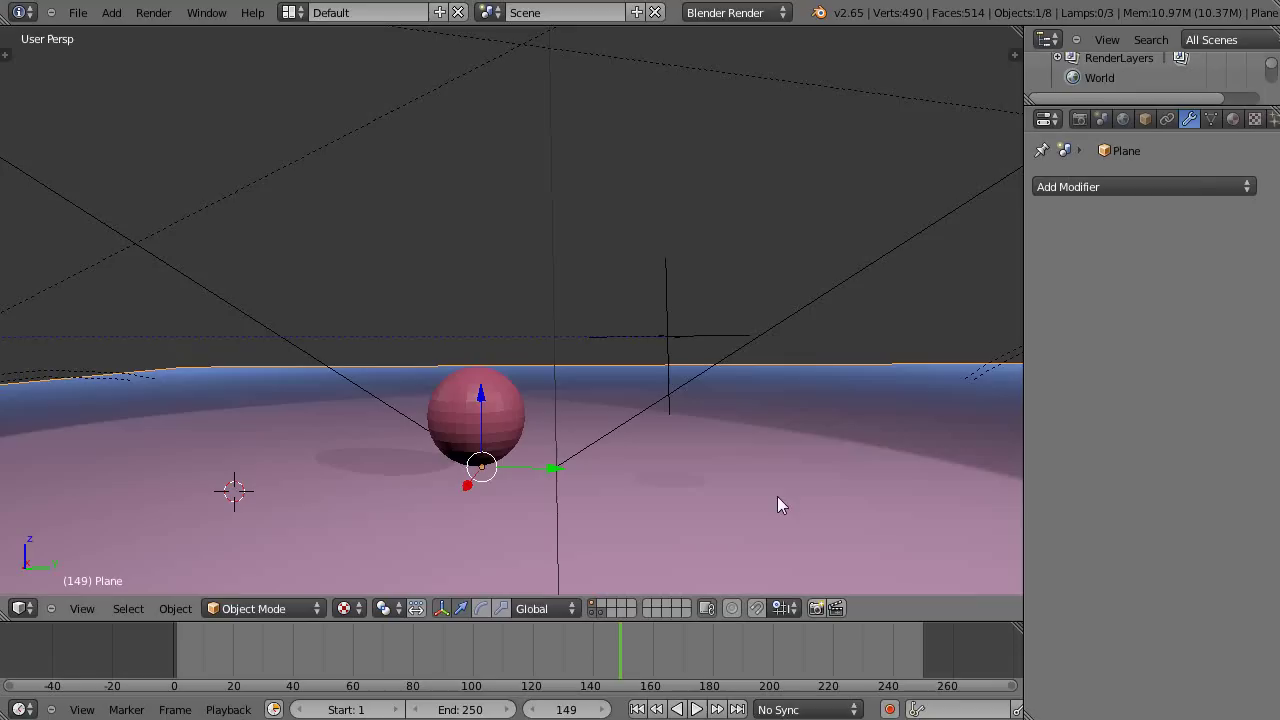
- Render the current frame to preview the ball on the ground plane, and return to the 3D view
{"action": "left_click", "coordinate": [1015, 463]}
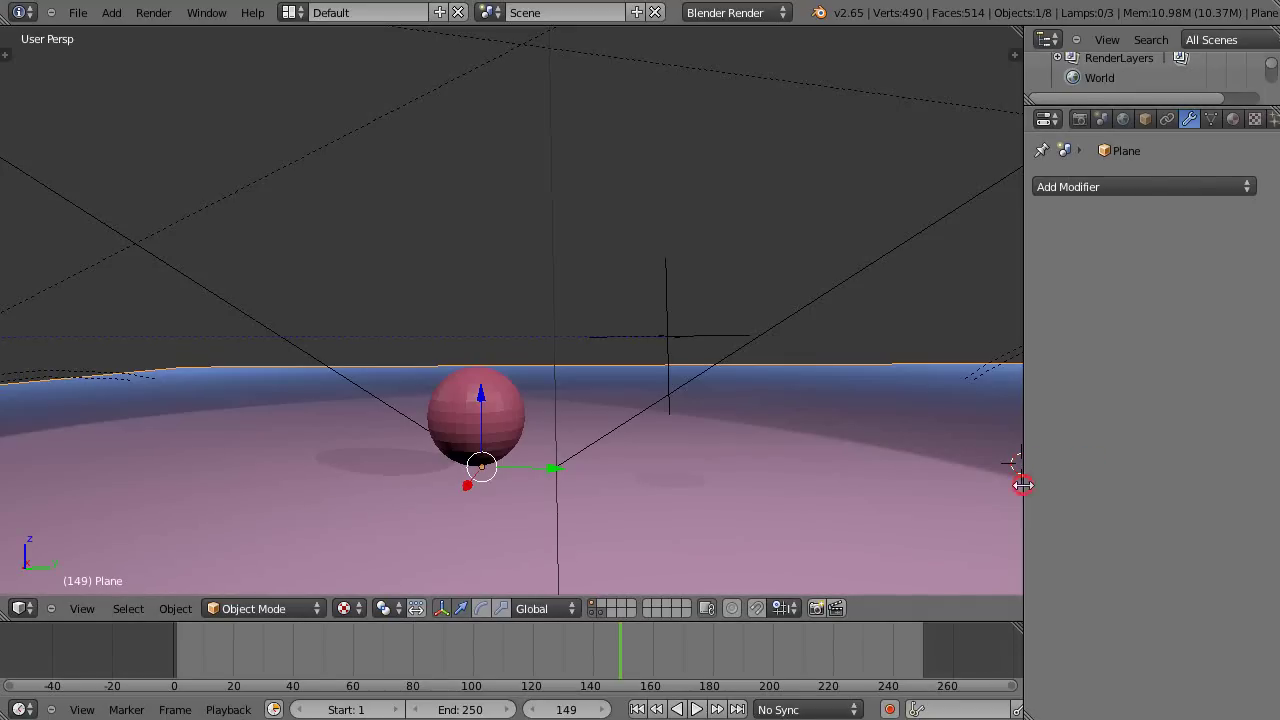
{"action": "left_click_drag", "start_coordinate": [1023, 484], "coordinate": [1147, 486]}
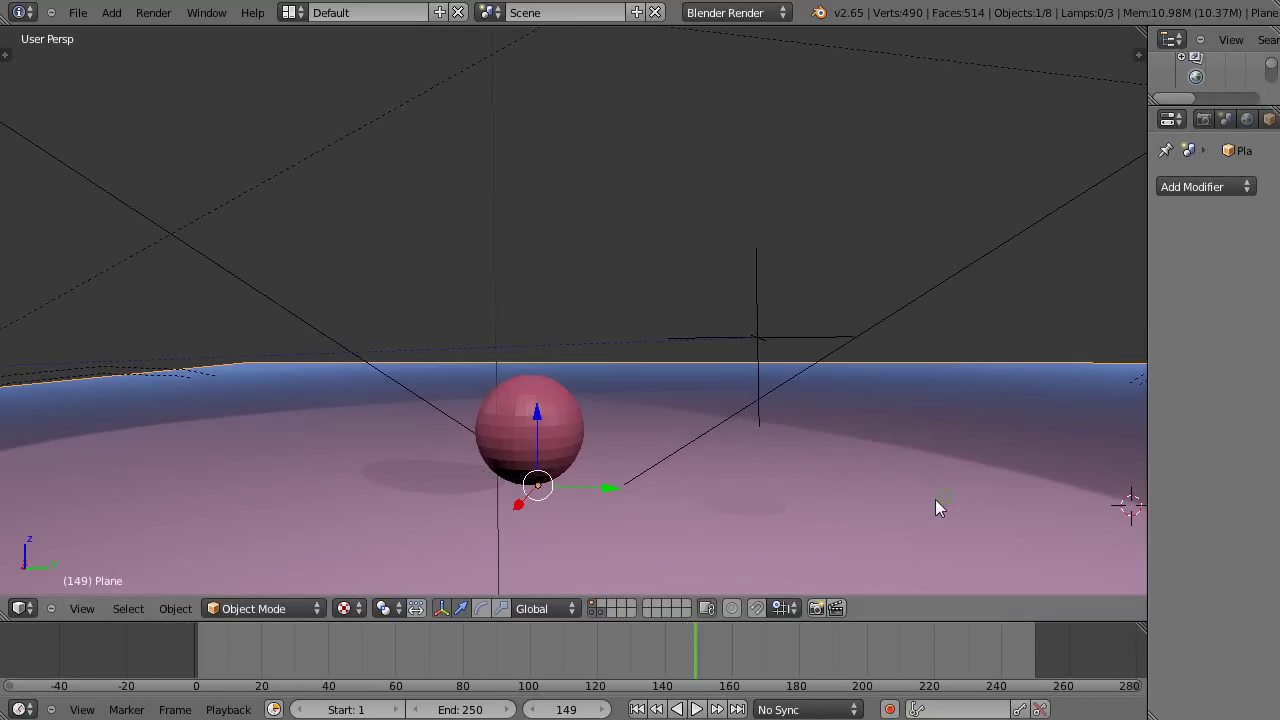
{"action": "key", "text": "F12"}
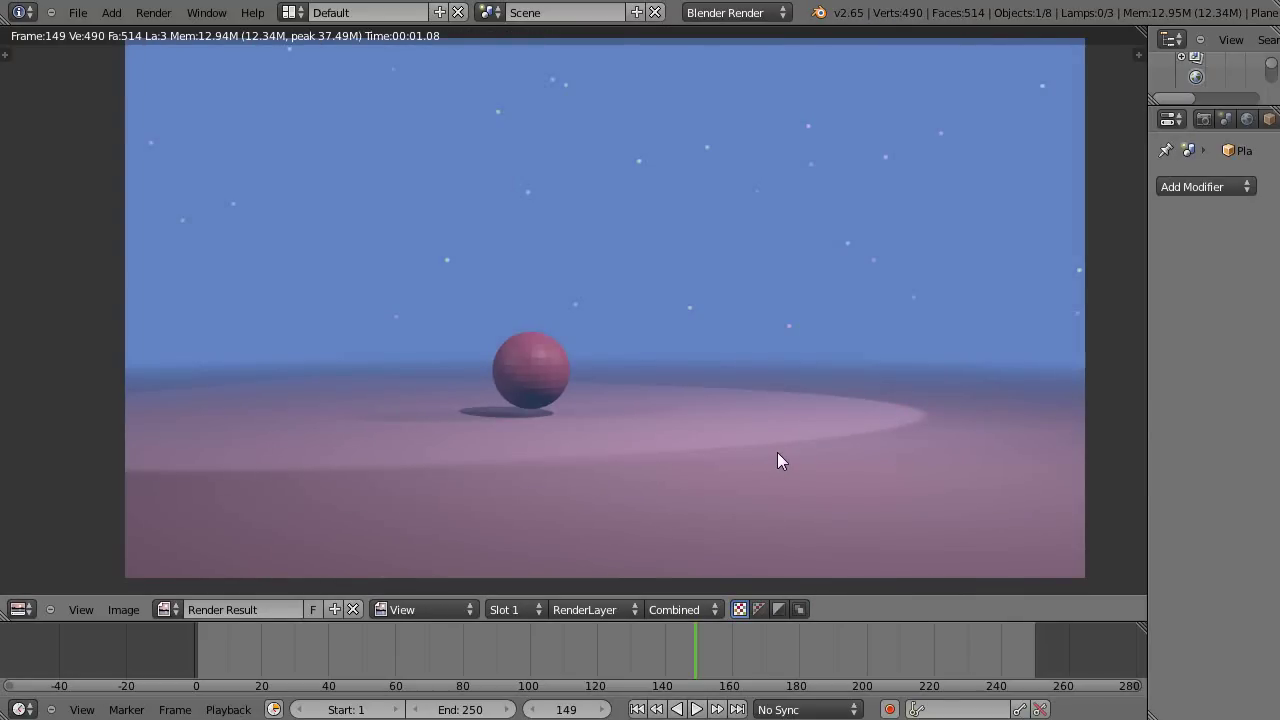
{"action": "key", "text": "Escape"}
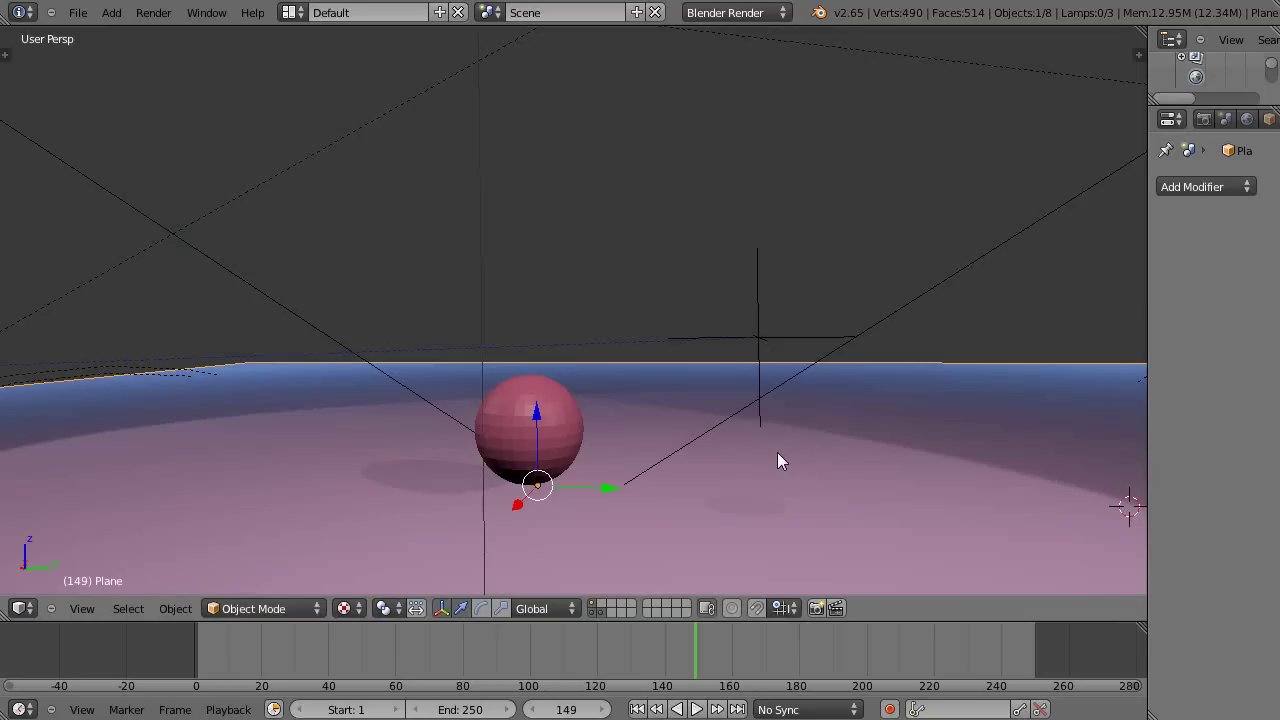
{"action": "scroll", "coordinate": [777, 452], "scroll_direction": "down", "scroll_amount": 2}
{"action": "scroll", "coordinate": [768, 472], "scroll_direction": "up", "scroll_amount": 2}
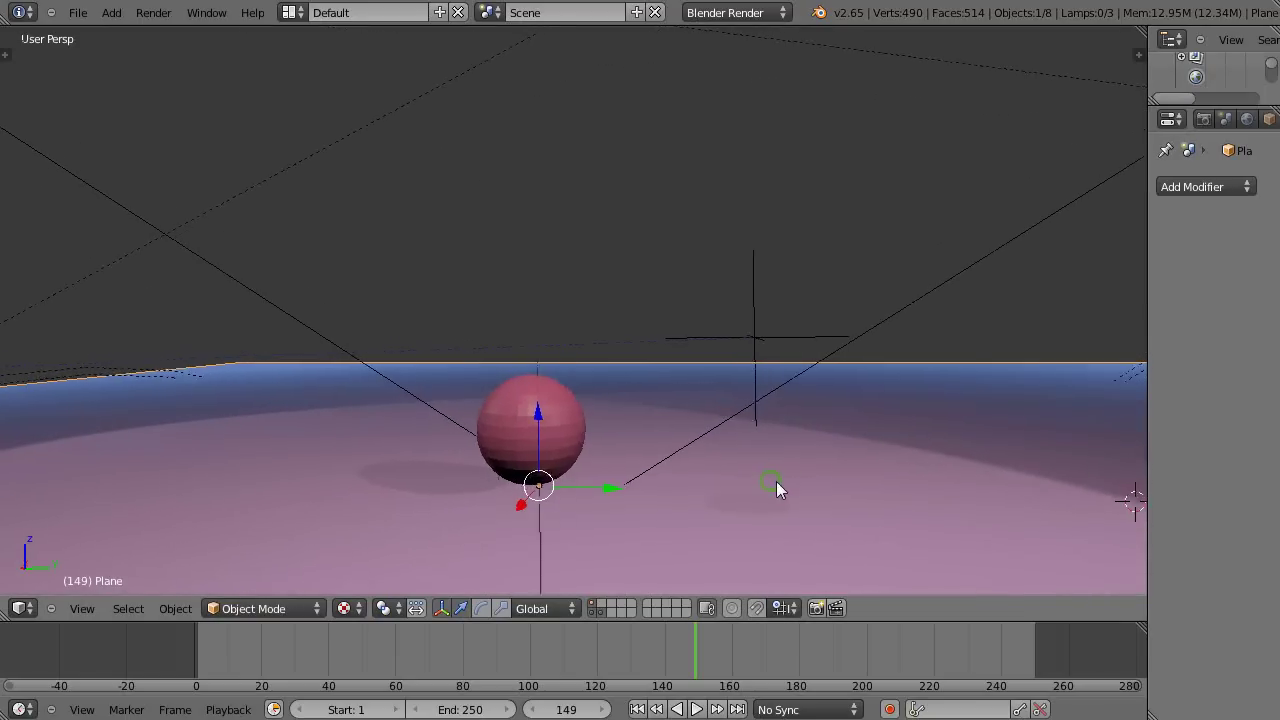
{"action": "middle_click_drag", "start_coordinate": [777, 482], "coordinate": [784, 483]}
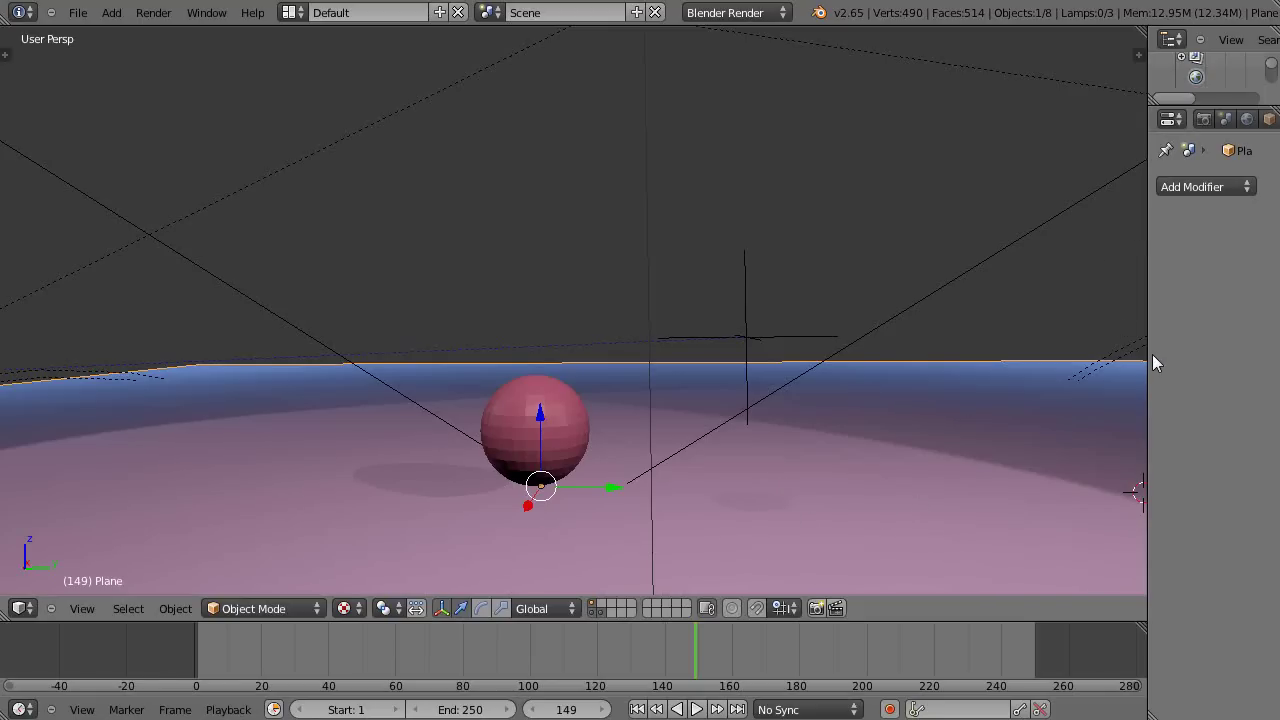
- Add a Wave modifier to the ground plane and rewind the timeline to frame 0
{"action": "left_click_drag", "start_coordinate": [1147, 356], "coordinate": [1047, 358]}
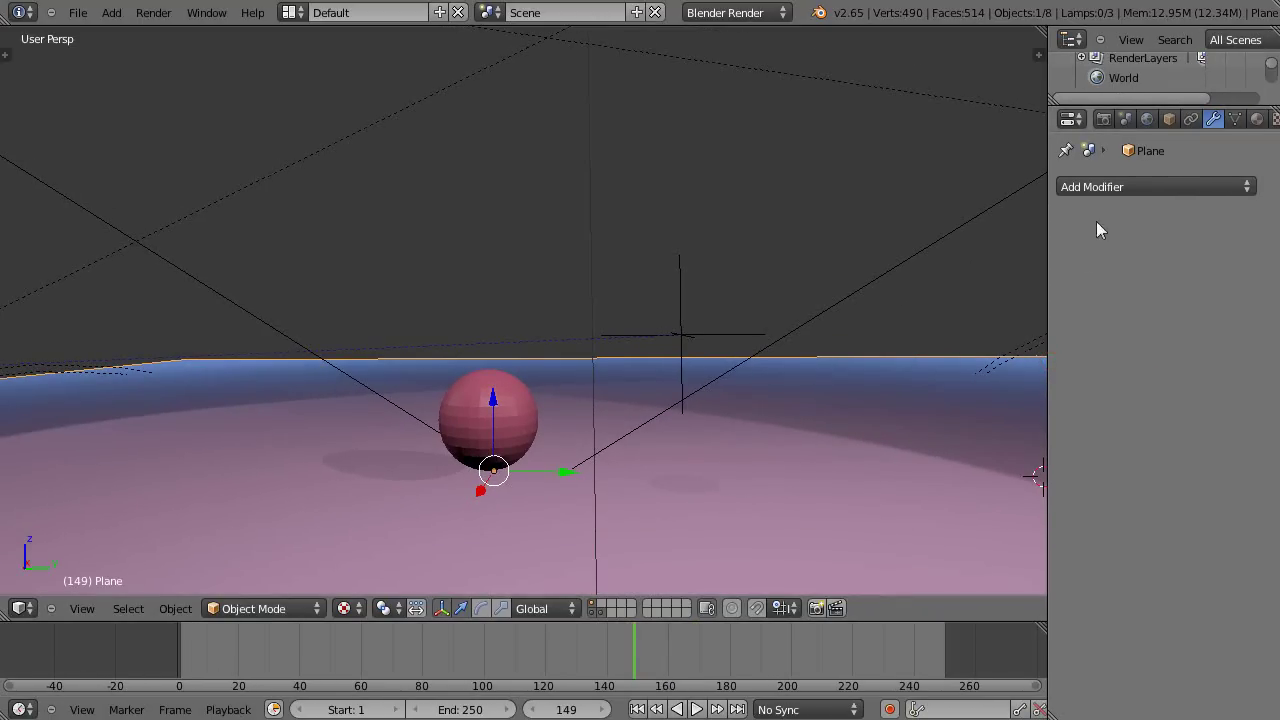
{"action": "left_click", "coordinate": [1120, 190]}
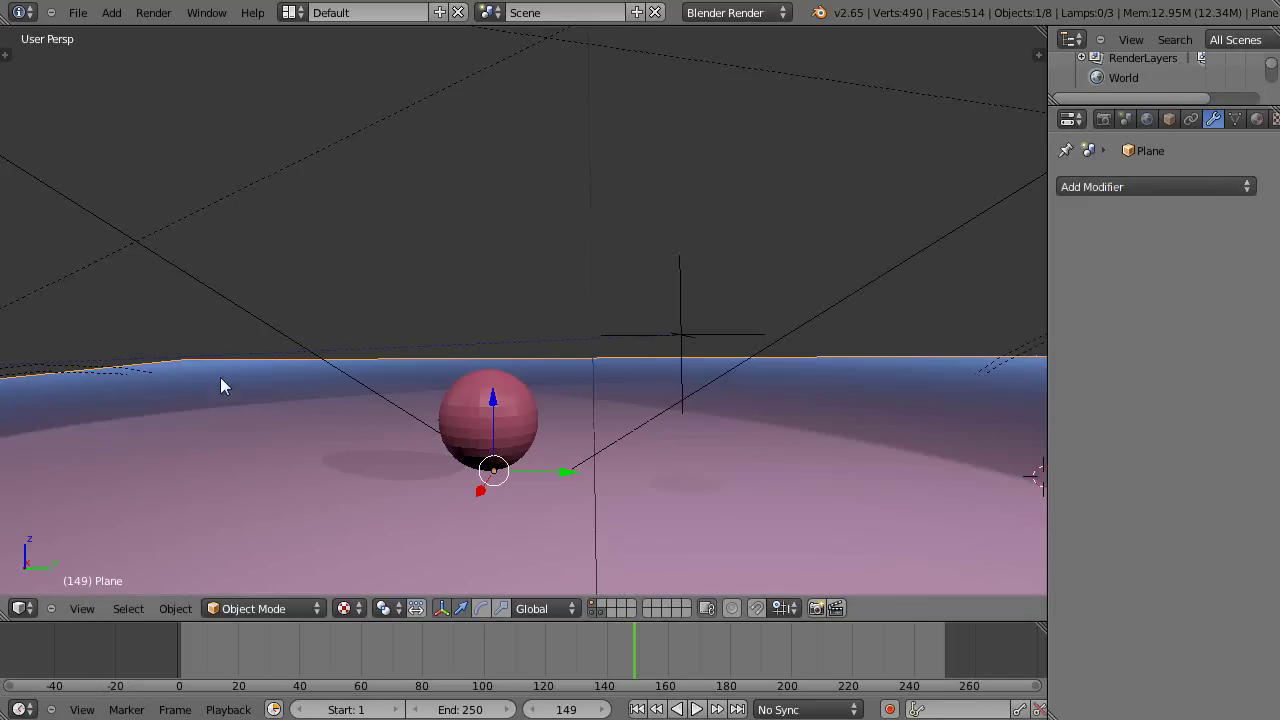
{"action": "left_click", "coordinate": [1204, 183]}
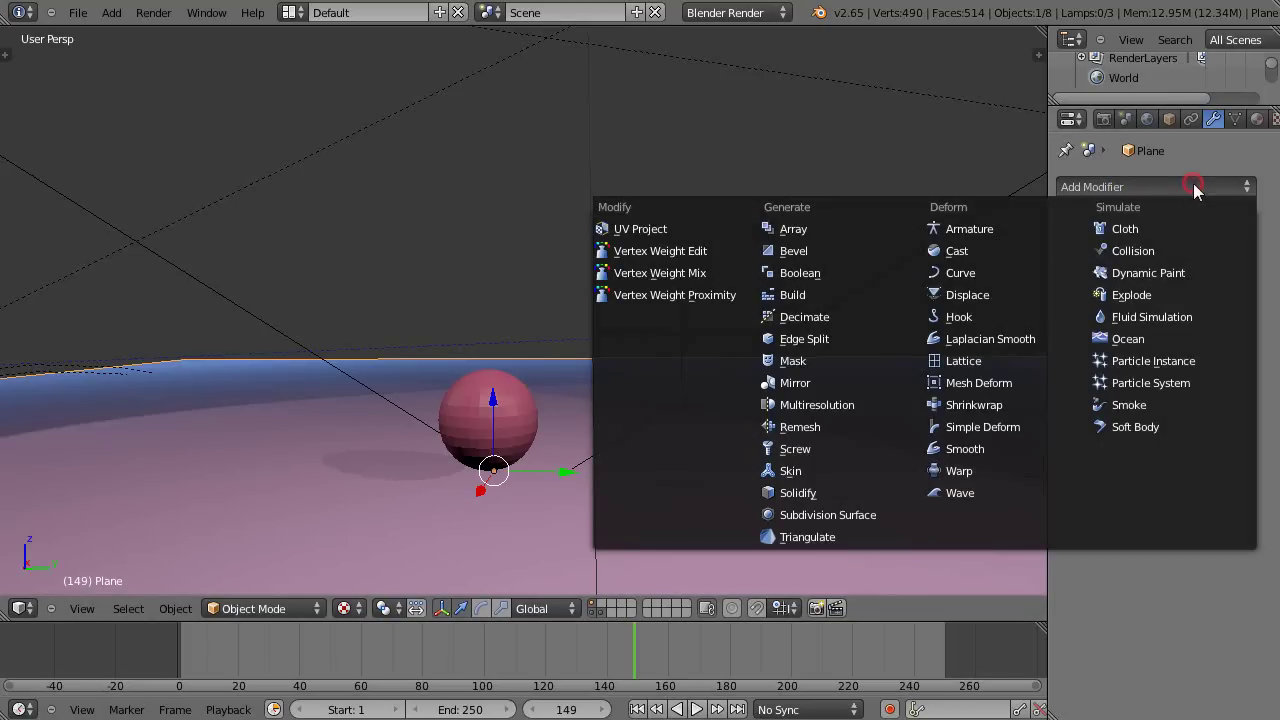
{"action": "left_click", "coordinate": [964, 492]}
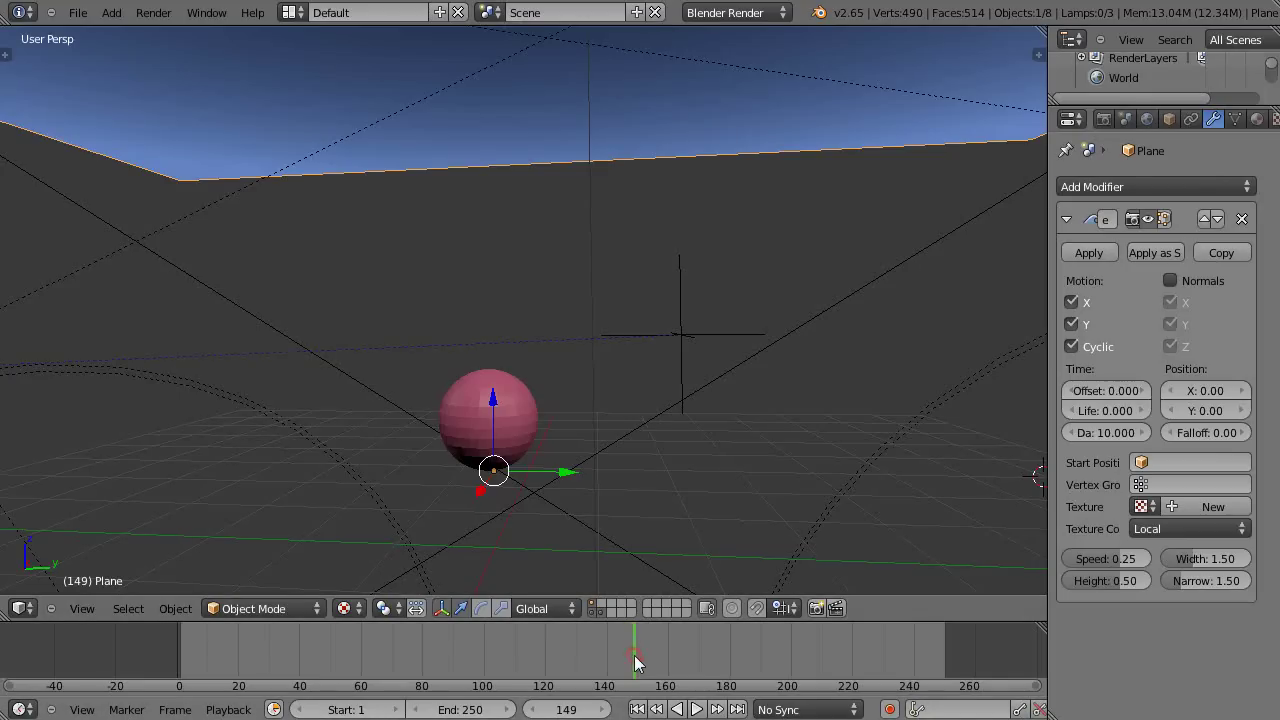
{"action": "left_click_drag", "start_coordinate": [634, 655], "coordinate": [177, 647]}
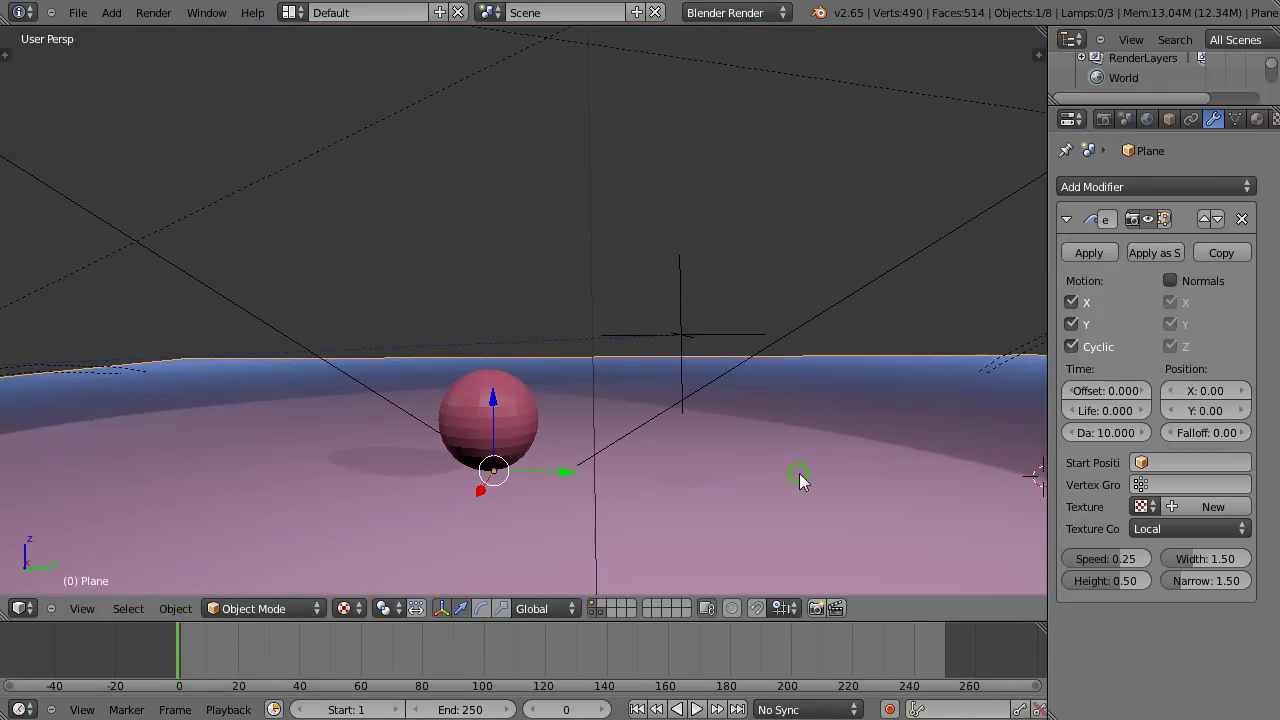
- Subdivide the ground plane's mesh seven times in Edit Mode and return to Object Mode
{"action": "middle_click_drag", "start_coordinate": [799, 473], "coordinate": [955, 478]}
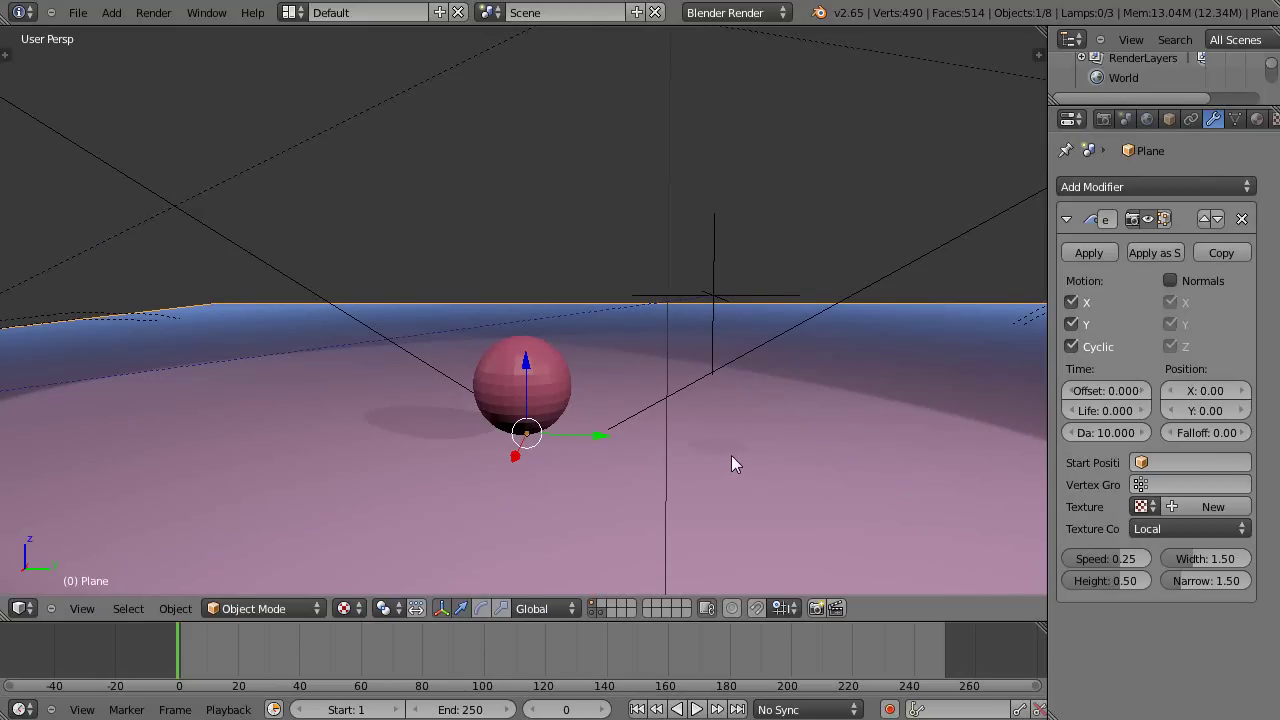
{"action": "scroll", "coordinate": [731, 463], "scroll_direction": "down", "scroll_amount": 5}
{"action": "scroll", "coordinate": [733, 465], "scroll_direction": "up", "scroll_amount": 4}
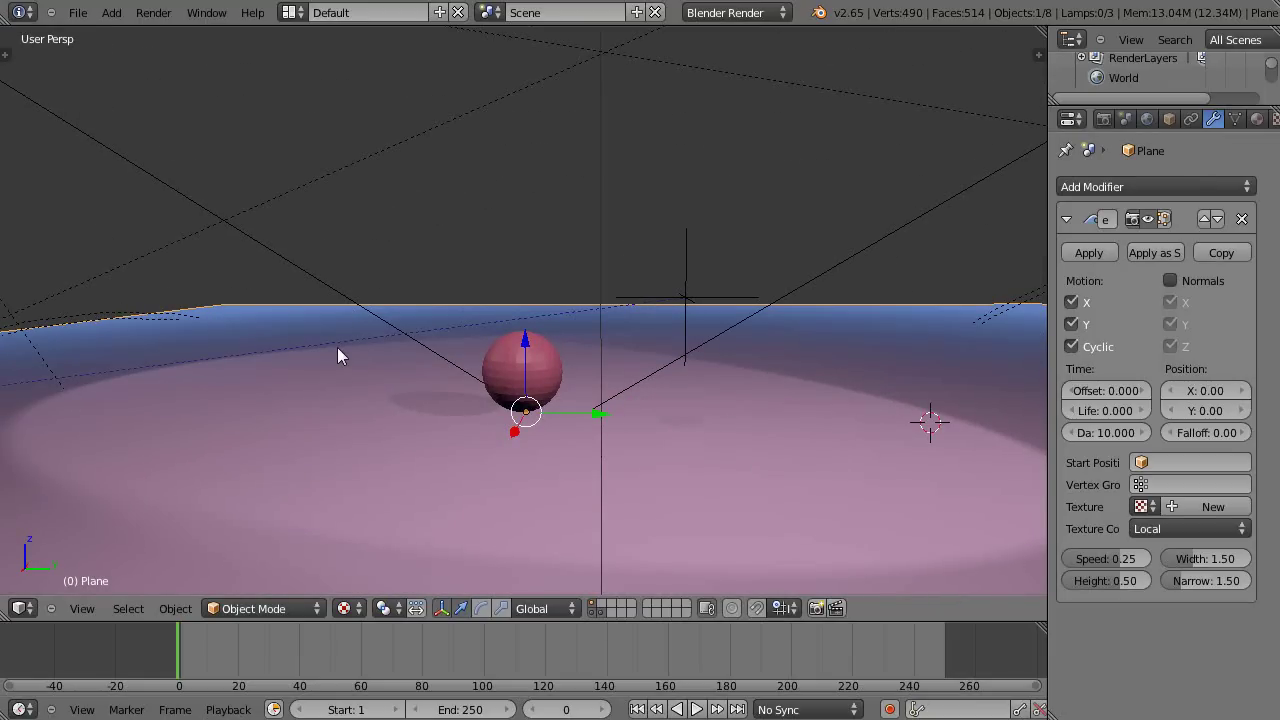
{"action": "key", "text": "Tab"}
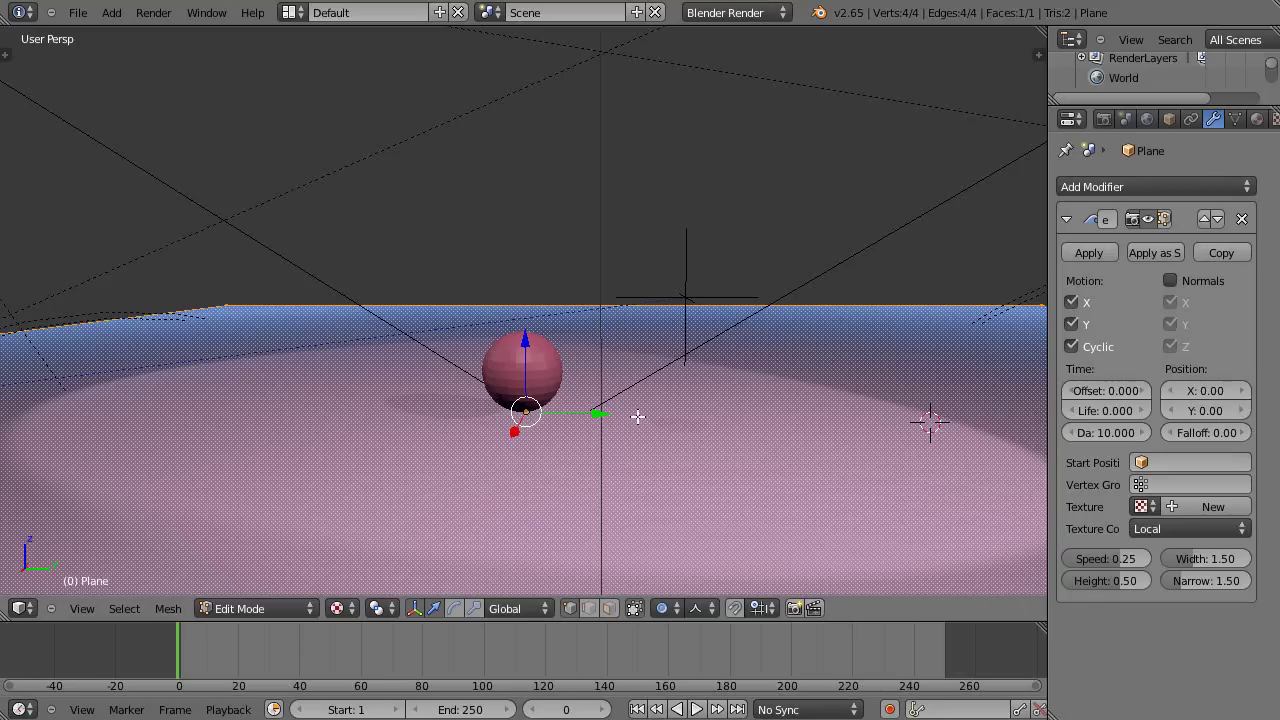
{"action": "key", "text": "w"}
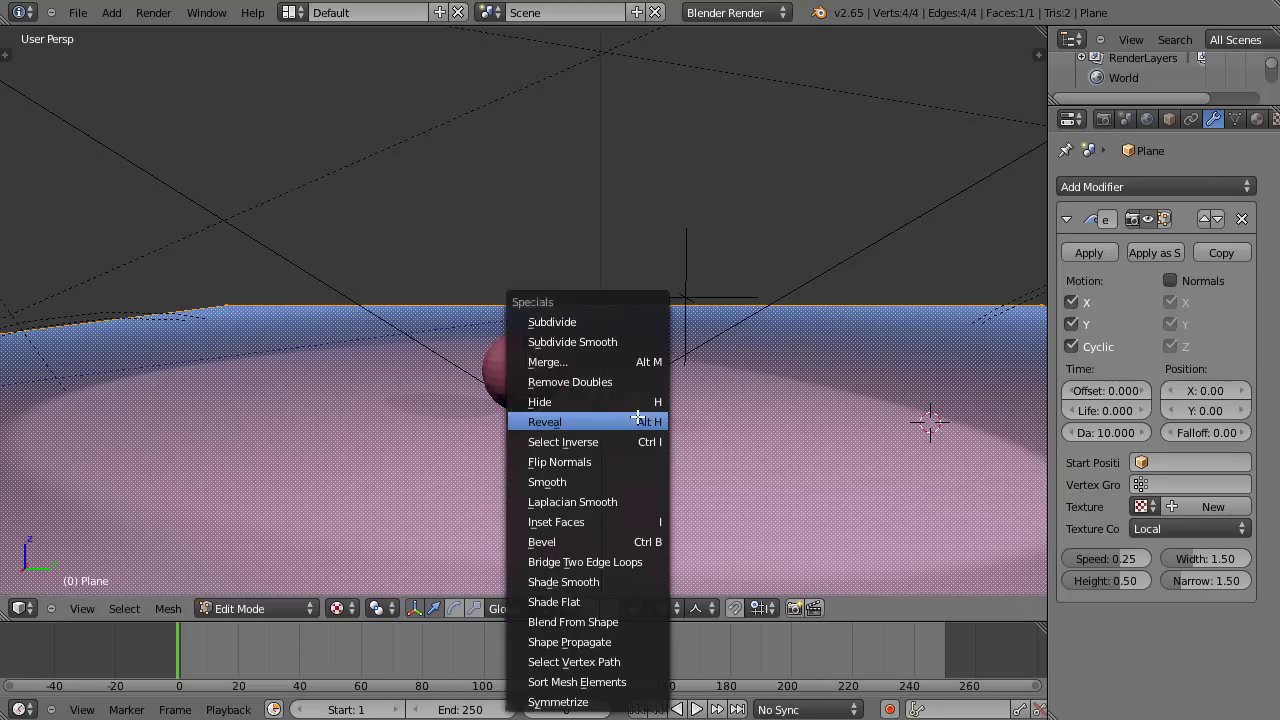
{"action": "left_click", "coordinate": [567, 323]}
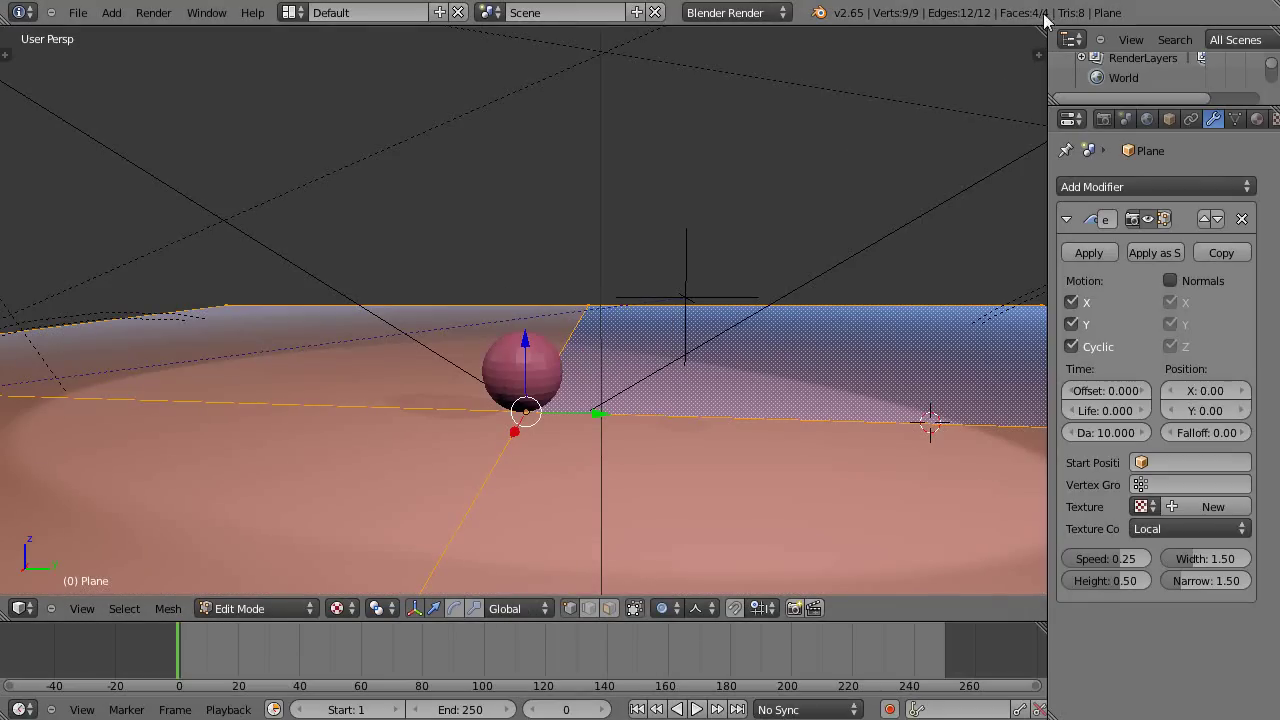
{"action": "key", "text": "w"}
{"action": "left_click", "coordinate": [752, 319]}
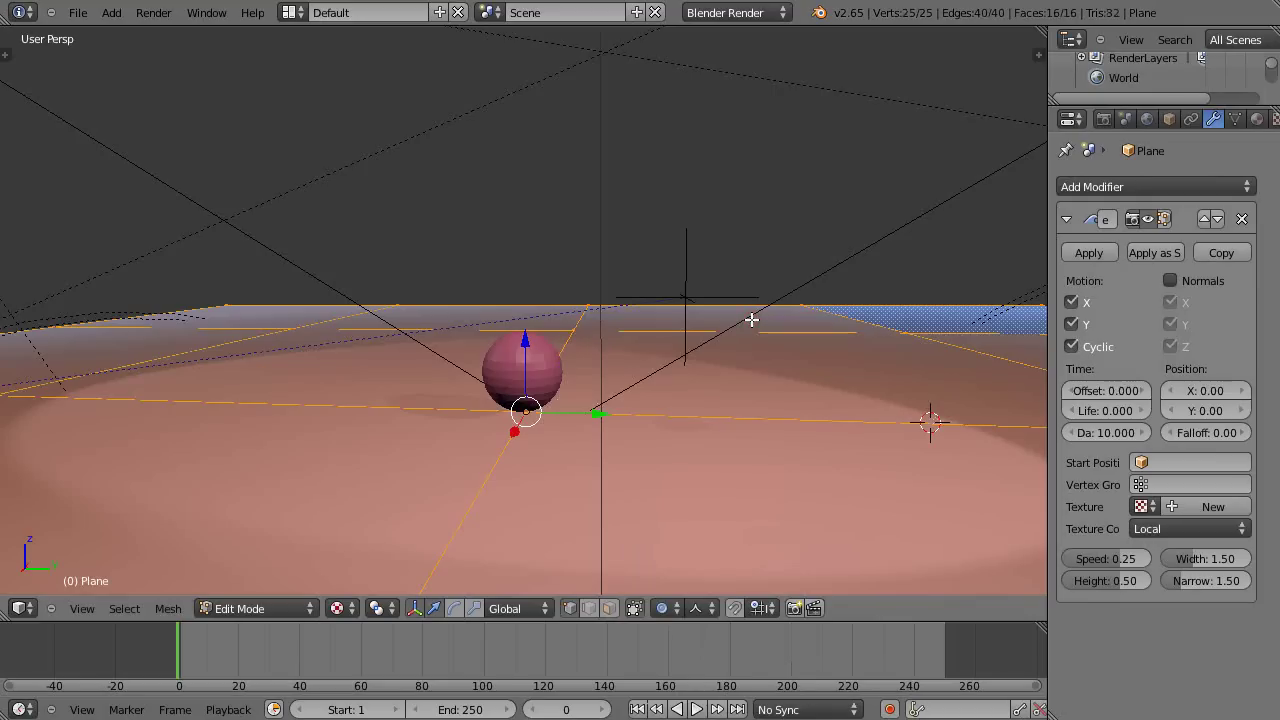
{"action": "key", "text": "w"}
{"action": "left_click", "coordinate": [817, 312]}
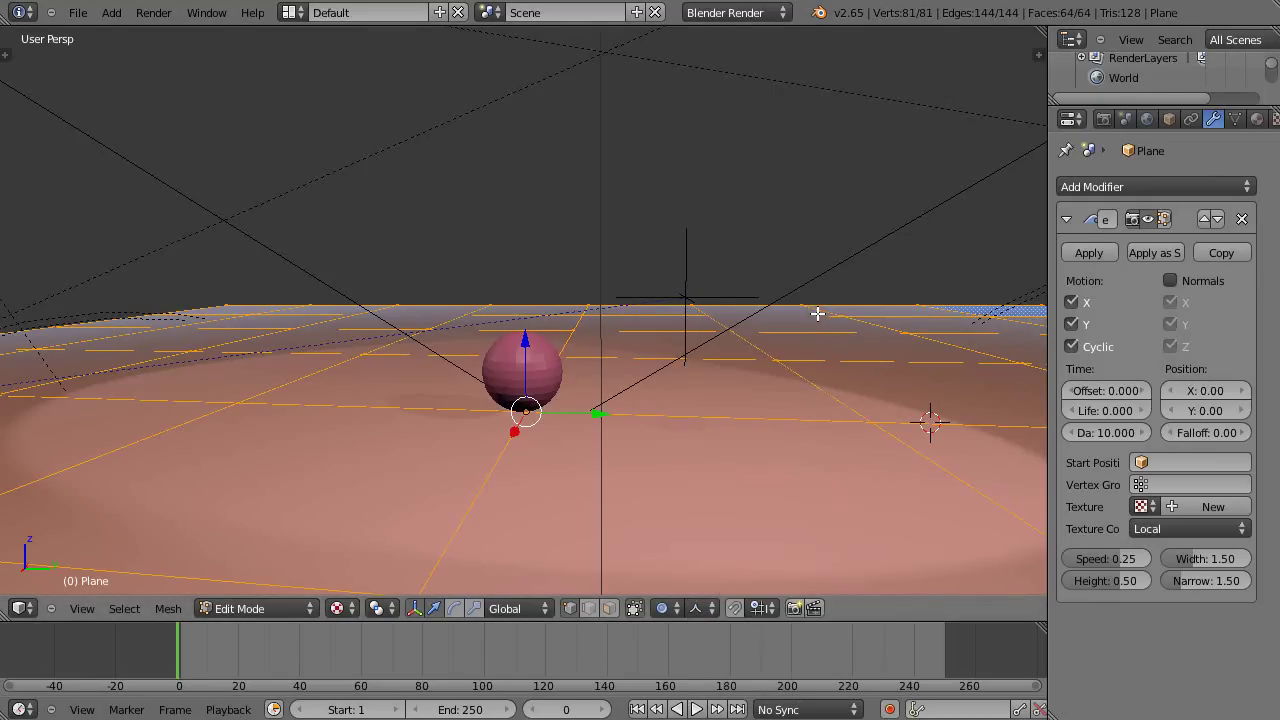
{"action": "key", "text": "w"}
{"action": "left_click", "coordinate": [817, 313]}
{"action": "key", "text": "w"}
{"action": "left_click", "coordinate": [817, 313]}
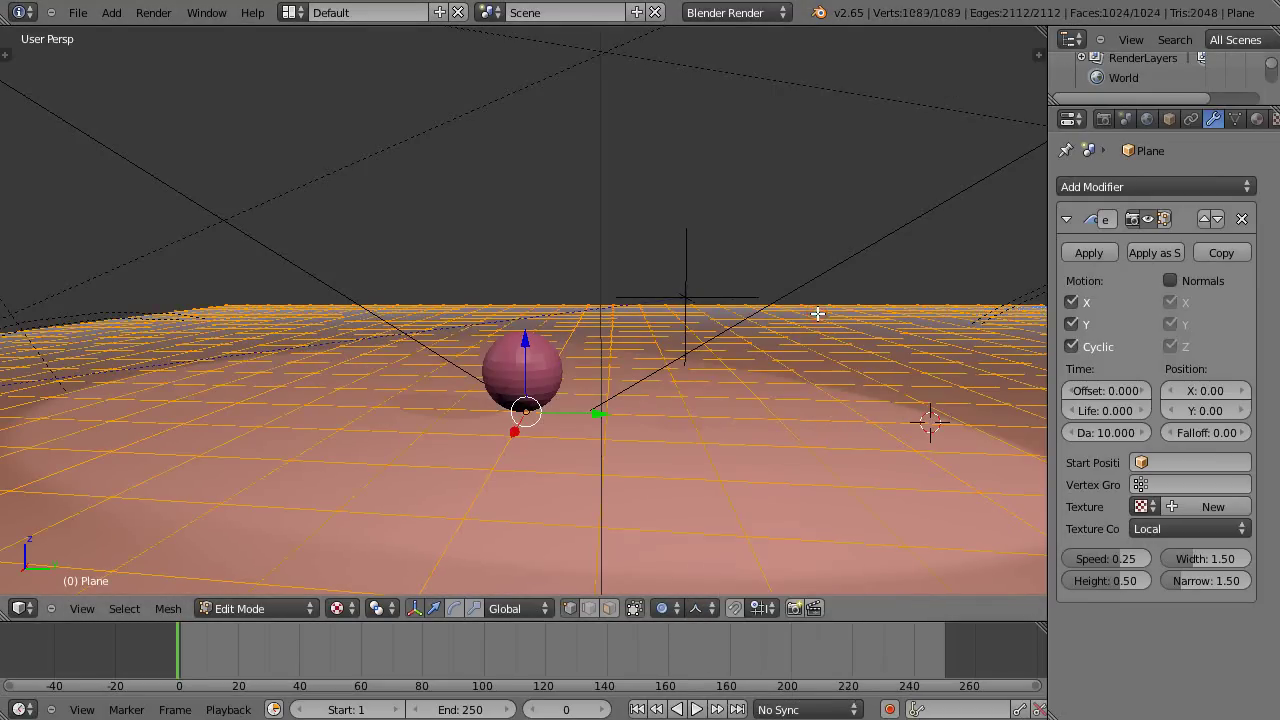
{"action": "key", "text": "w"}
{"action": "left_click", "coordinate": [817, 313]}
{"action": "key", "text": "w"}
{"action": "left_click", "coordinate": [817, 313]}
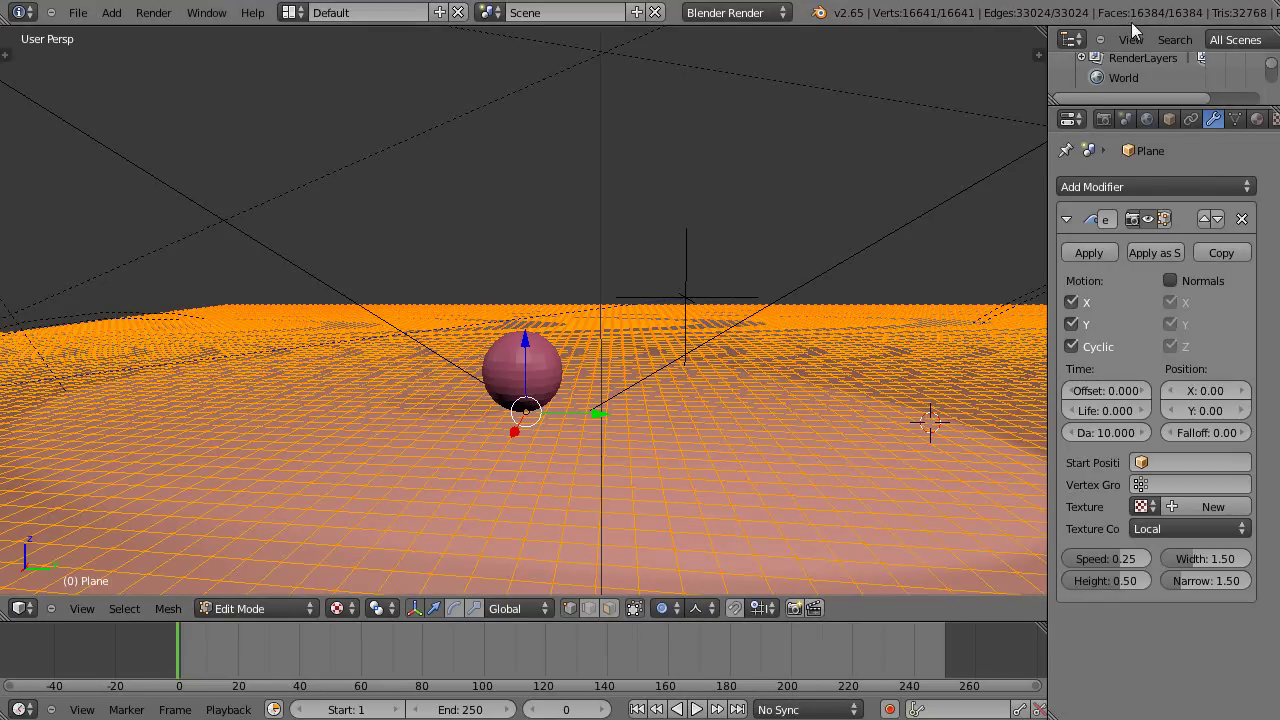
{"action": "key", "text": "Tab"}
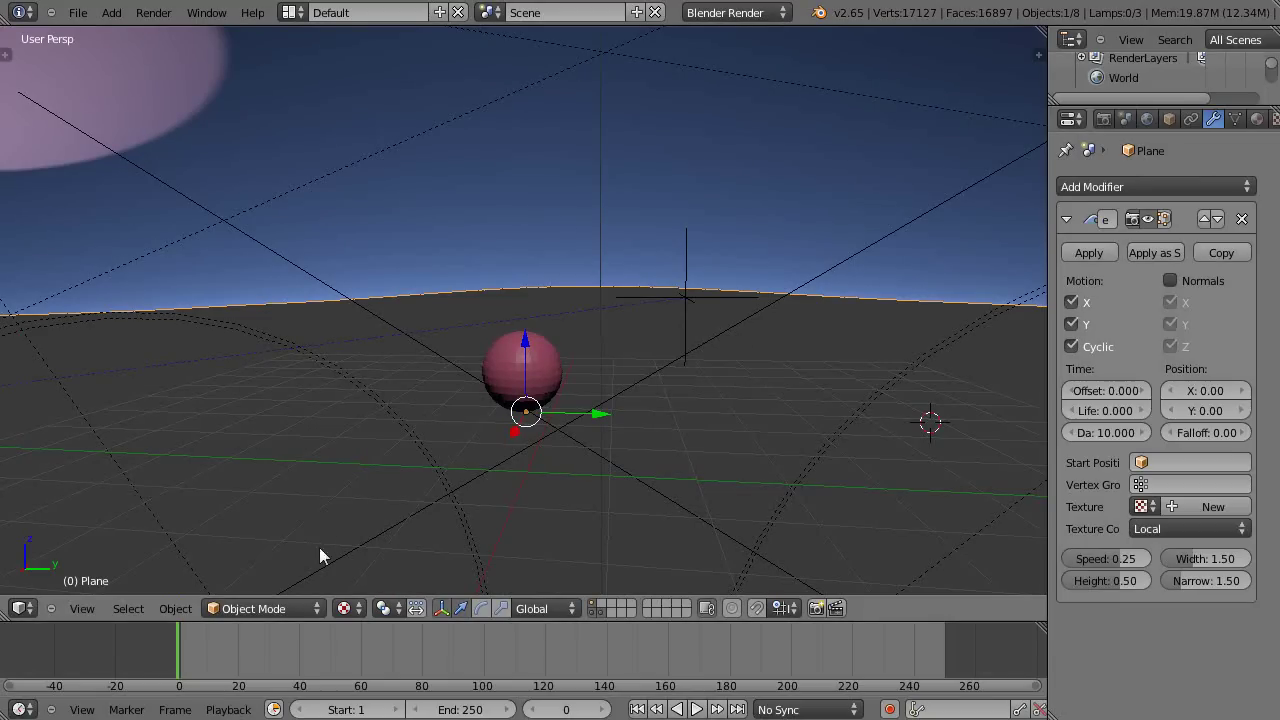
- Move the timeline to frame 1 and reduce the Wave modifier's height to 0.03488
{"action": "left_click_drag", "start_coordinate": [177, 650], "coordinate": [183, 658]}
{"action": "scroll", "coordinate": [516, 487], "scroll_direction": "down", "scroll_amount": 5}
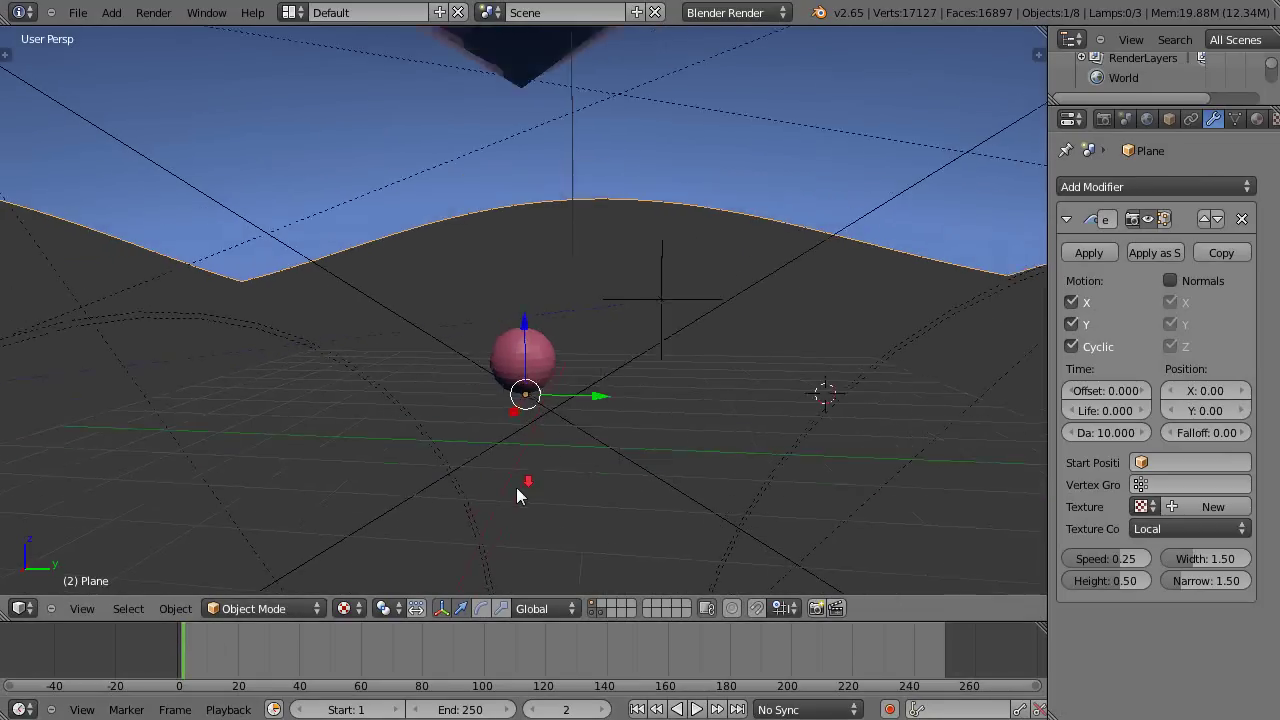
{"action": "left_click", "coordinate": [181, 655]}
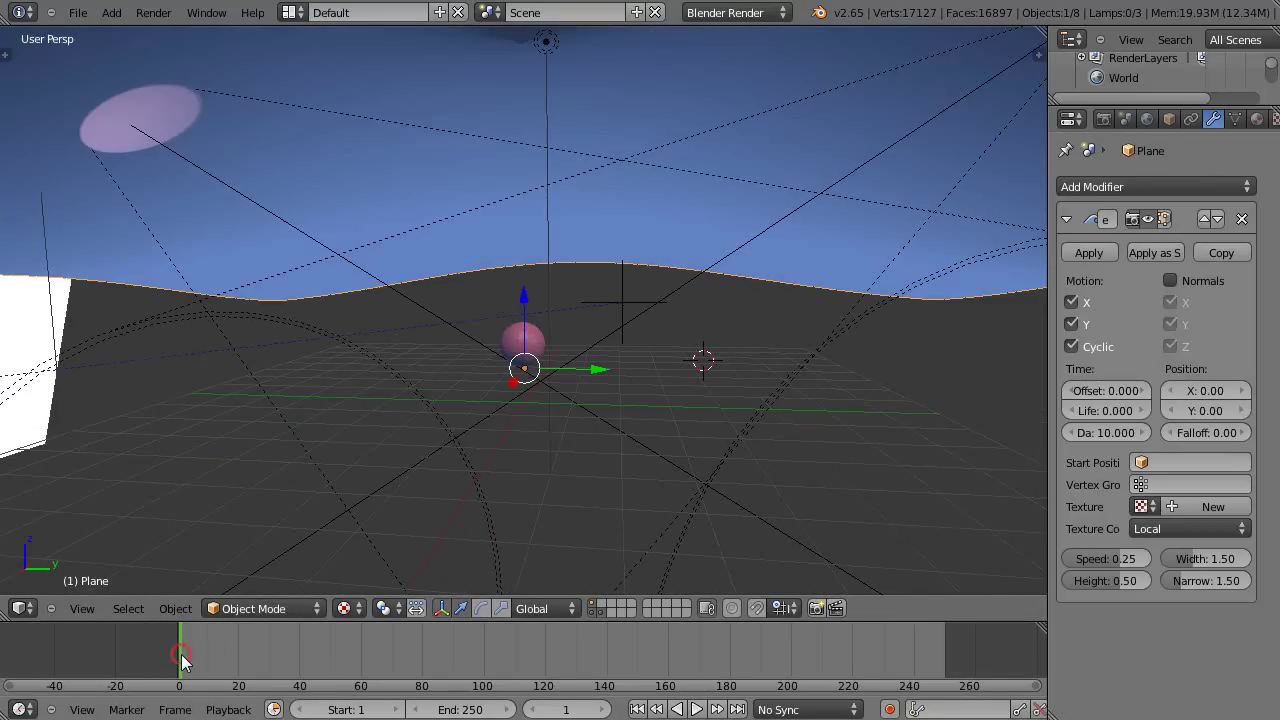
{"action": "left_click_drag", "start_coordinate": [181, 654], "coordinate": [181, 660]}
{"action": "left_click_drag", "start_coordinate": [1131, 584], "coordinate": [1121, 582]}
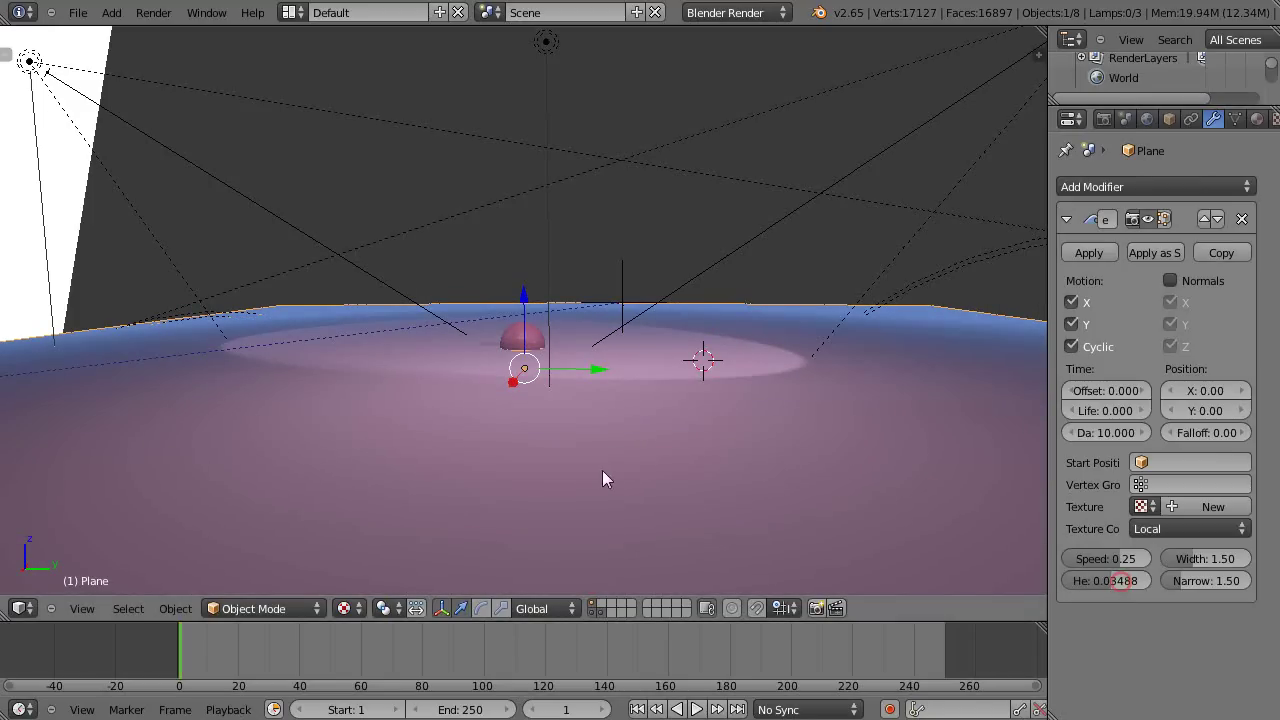
{"action": "scroll", "coordinate": [601, 477], "scroll_direction": "up", "scroll_amount": 3}
- Play the animation, set the Wave modifier's width to 0.87 and narrowness to 0.70, check the motion around the ball, and stop playback
{"action": "key", "text": "alt+a"}
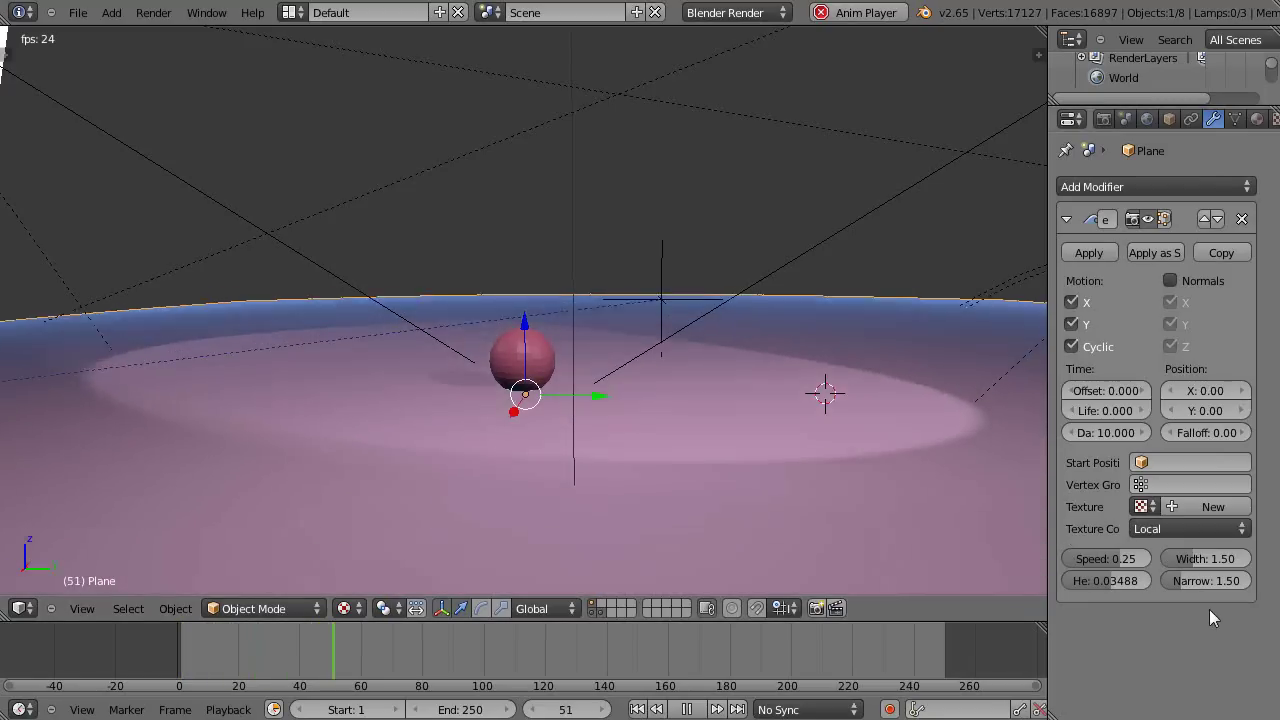
{"action": "left_click_drag", "start_coordinate": [1231, 583], "coordinate": [1220, 587]}
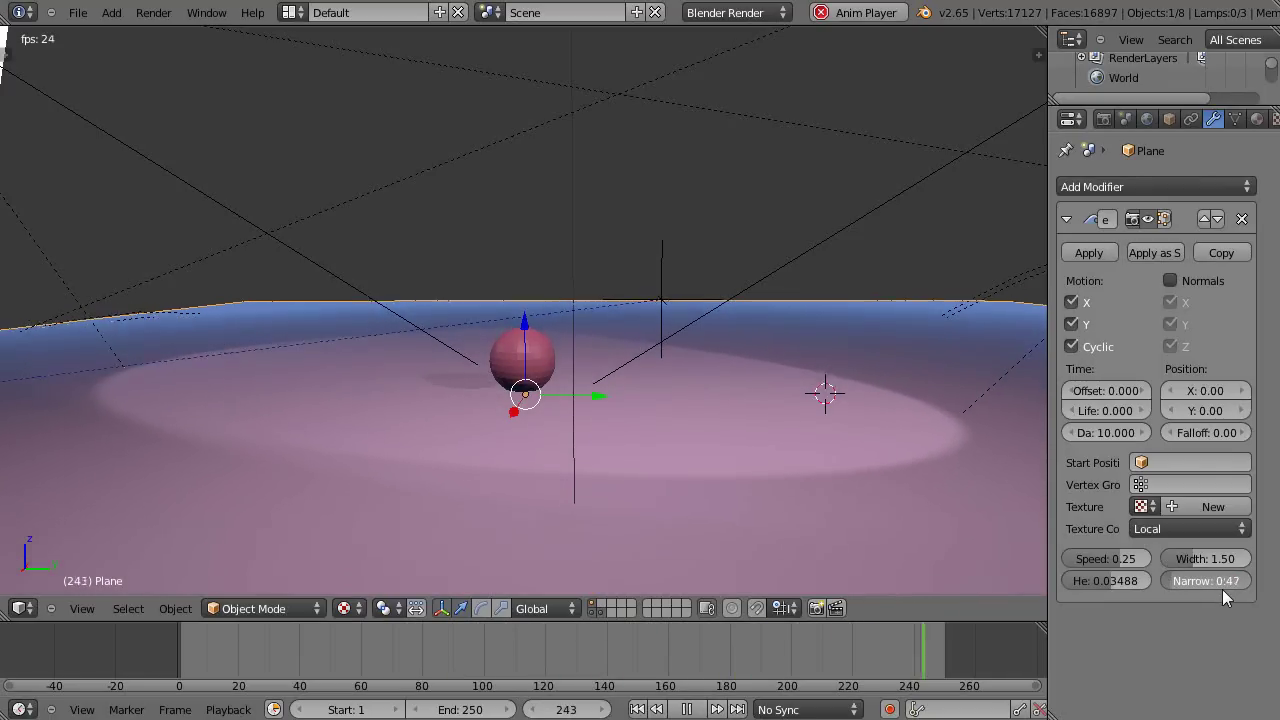
{"action": "left_click_drag", "start_coordinate": [1222, 589], "coordinate": [1215, 563]}
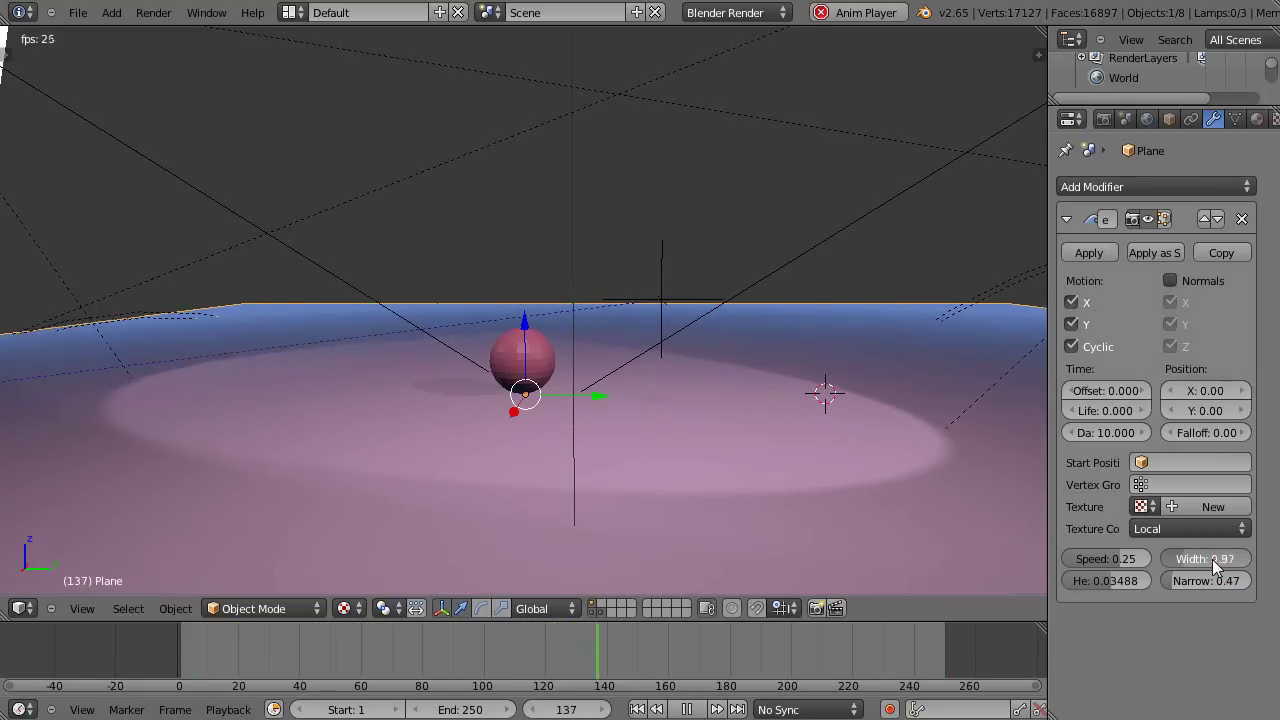
{"action": "left_click_drag", "start_coordinate": [1212, 559], "coordinate": [1211, 582]}
{"action": "scroll", "coordinate": [489, 476], "scroll_direction": "up", "scroll_amount": 2}
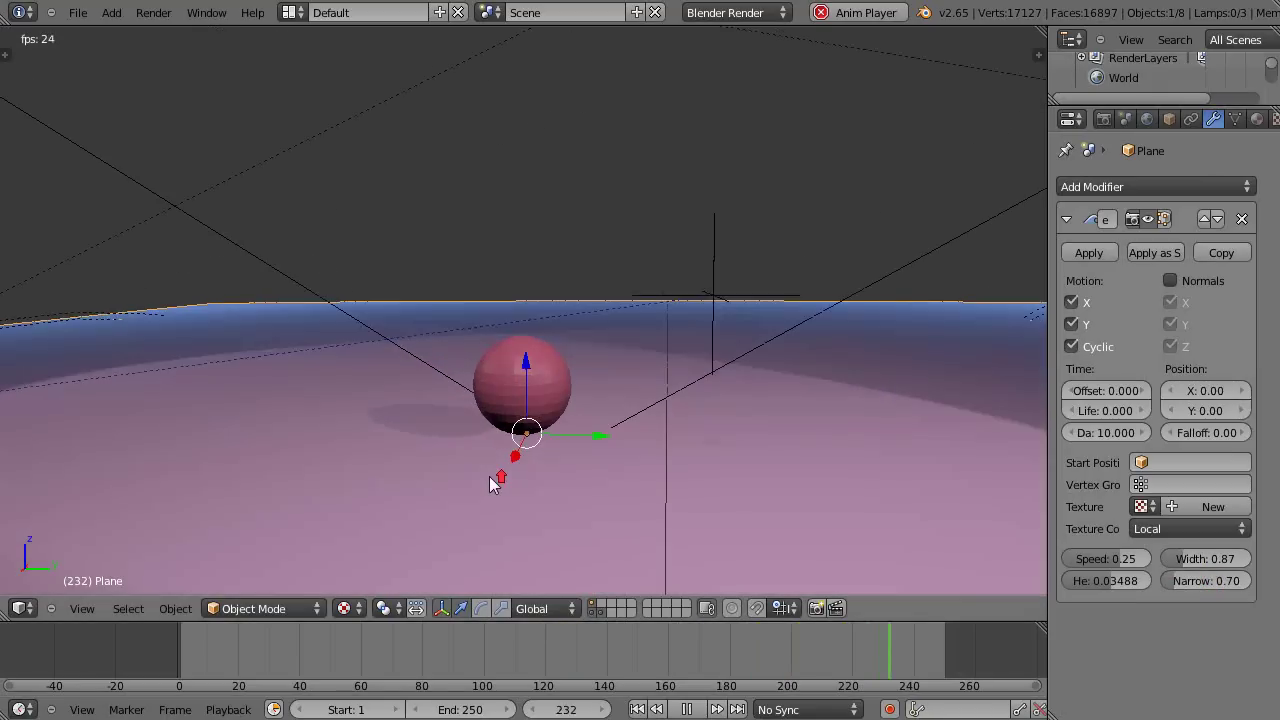
{"action": "scroll", "coordinate": [522, 480], "scroll_direction": "up", "scroll_amount": 2}
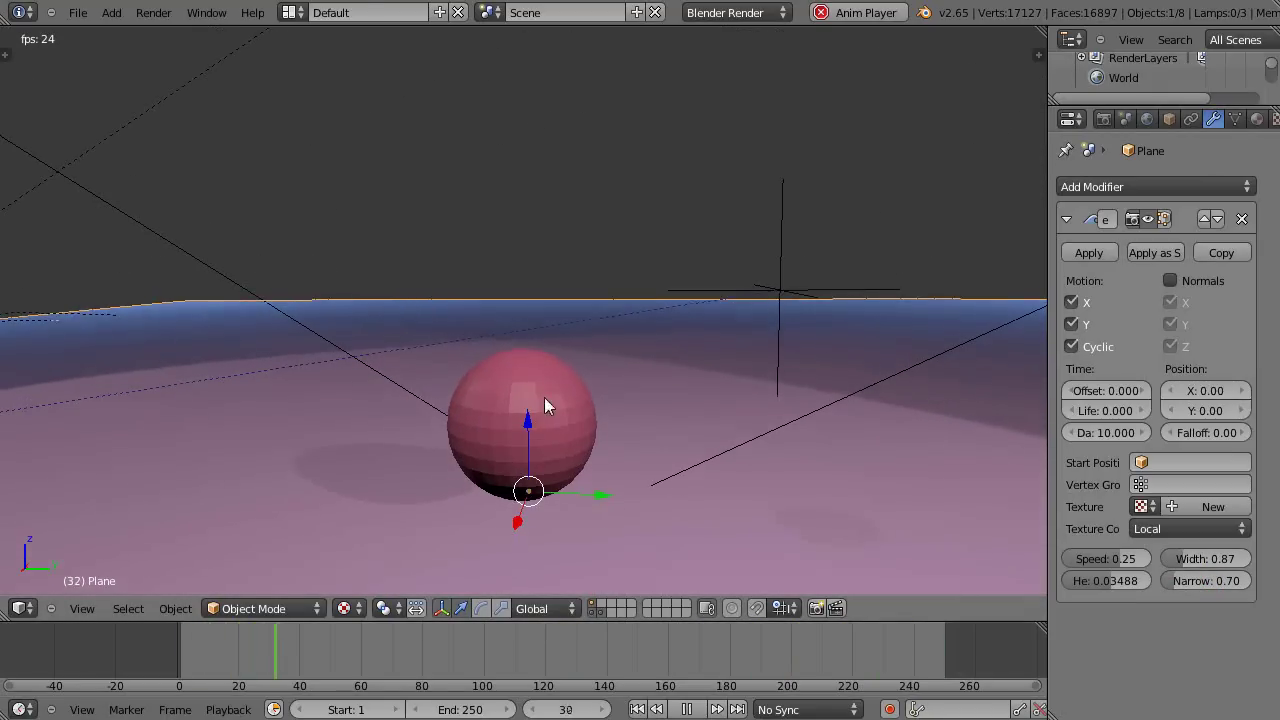
{"action": "middle_click_drag", "start_coordinate": [734, 471], "coordinate": [722, 439]}
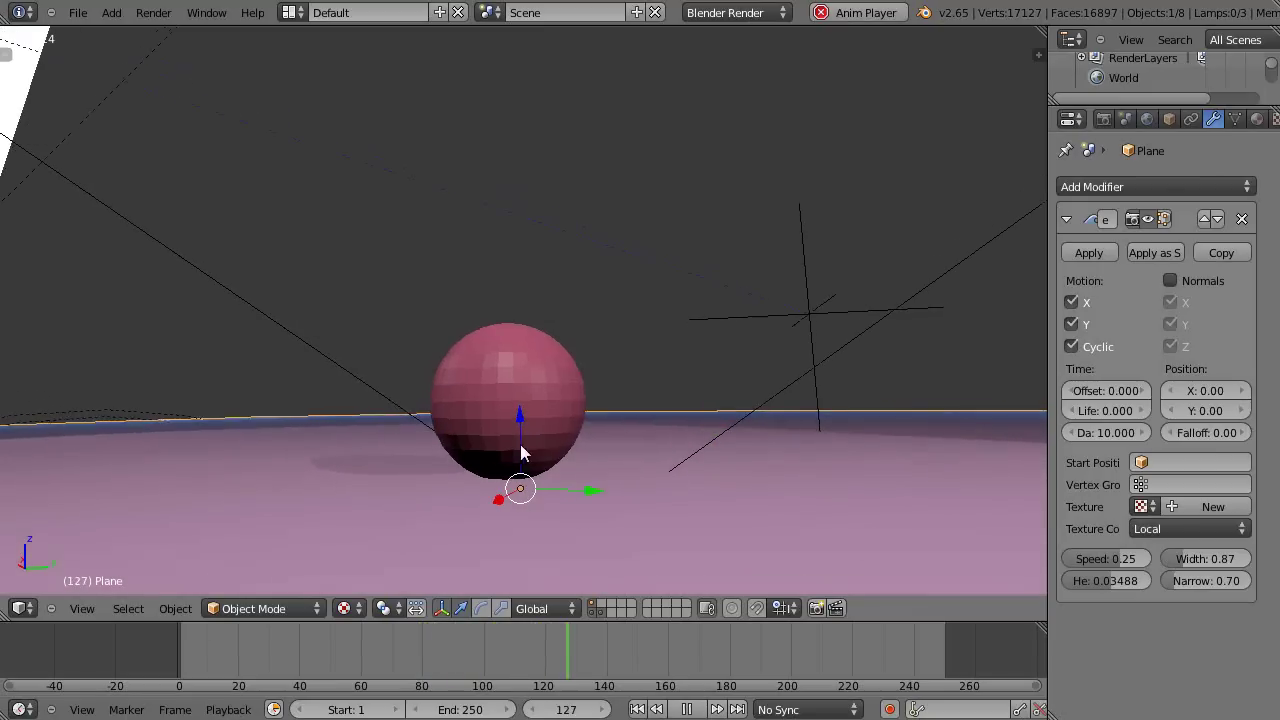
{"action": "scroll", "coordinate": [660, 481], "scroll_direction": "down", "scroll_amount": 1}
{"action": "middle_click_drag", "start_coordinate": [674, 509], "coordinate": [677, 534]}
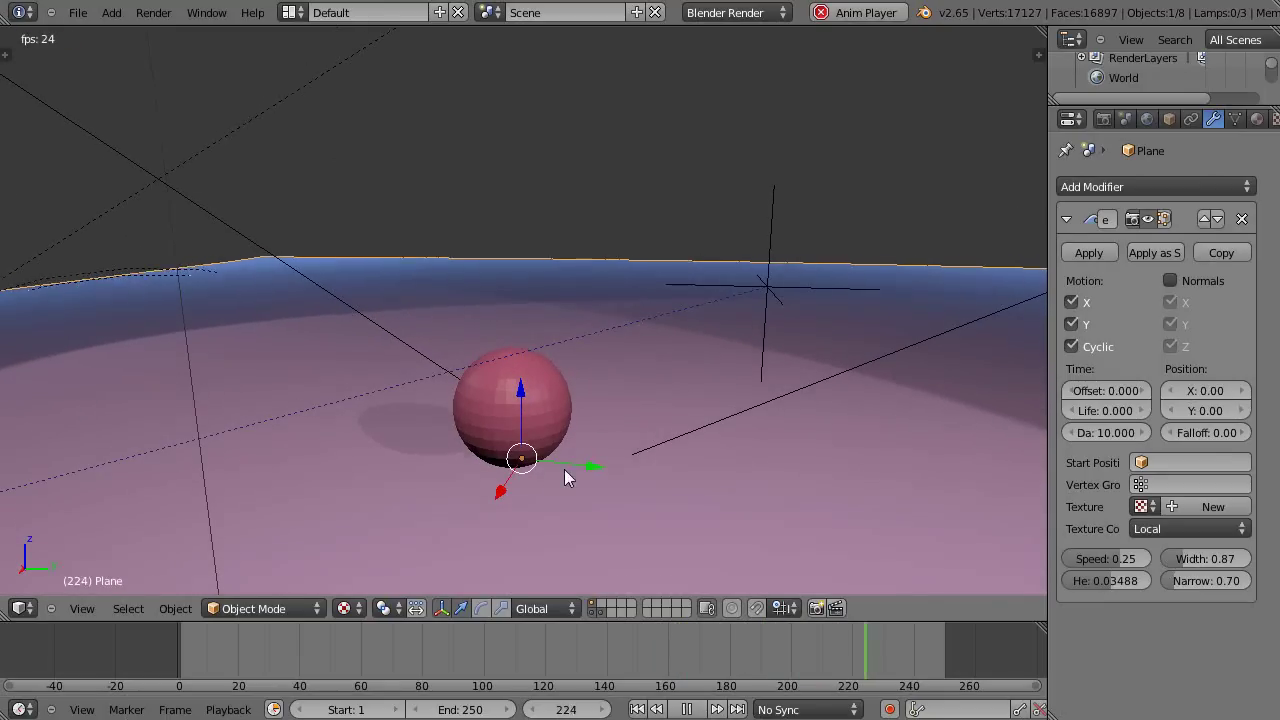
{"action": "key", "text": "Escape"}
- Select the sphere and add the ground plane as the active object, and parent the sphere to the plane
{"action": "right_click", "coordinate": [528, 402]}
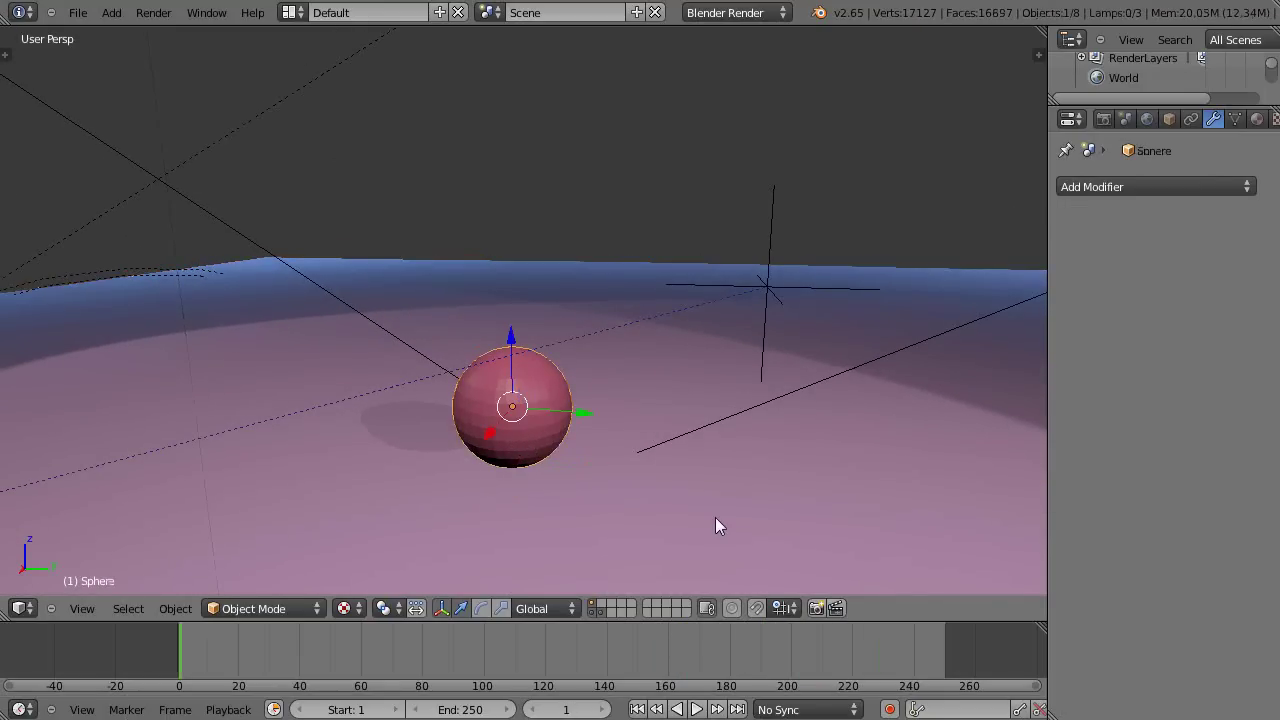
{"action": "right_click", "coordinate": [755, 514]}
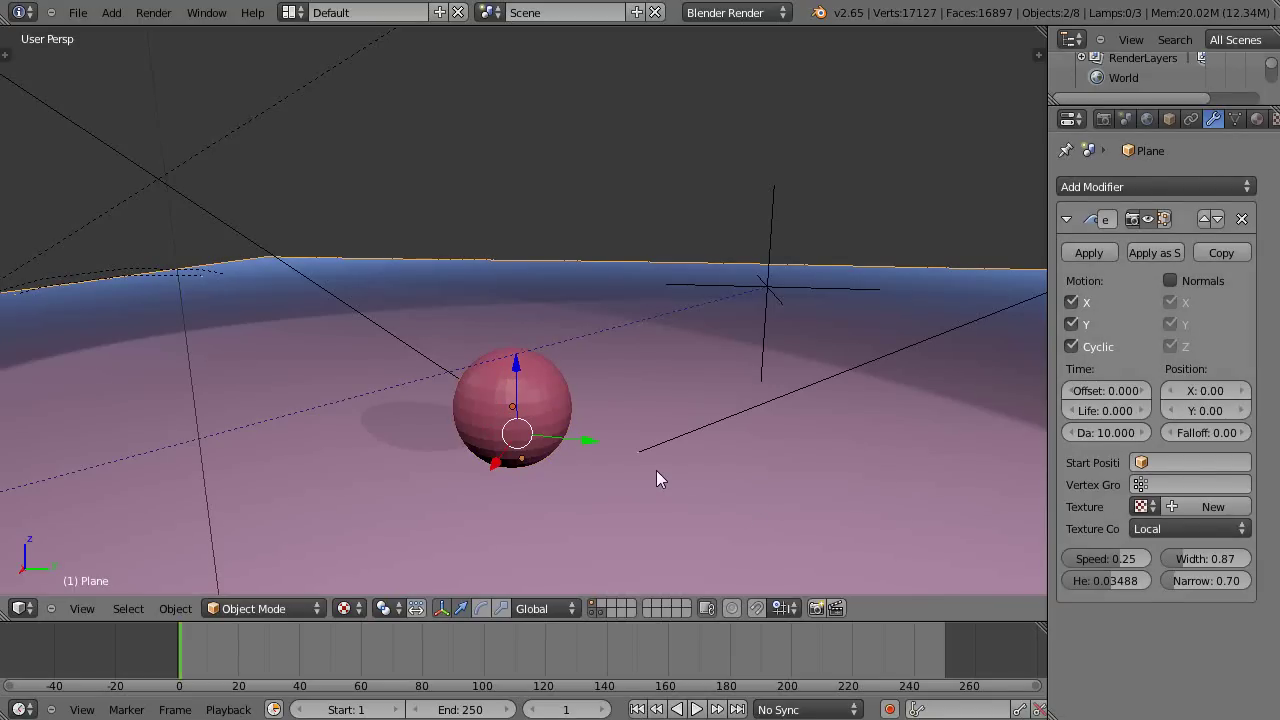
{"action": "right_click", "coordinate": [544, 414]}
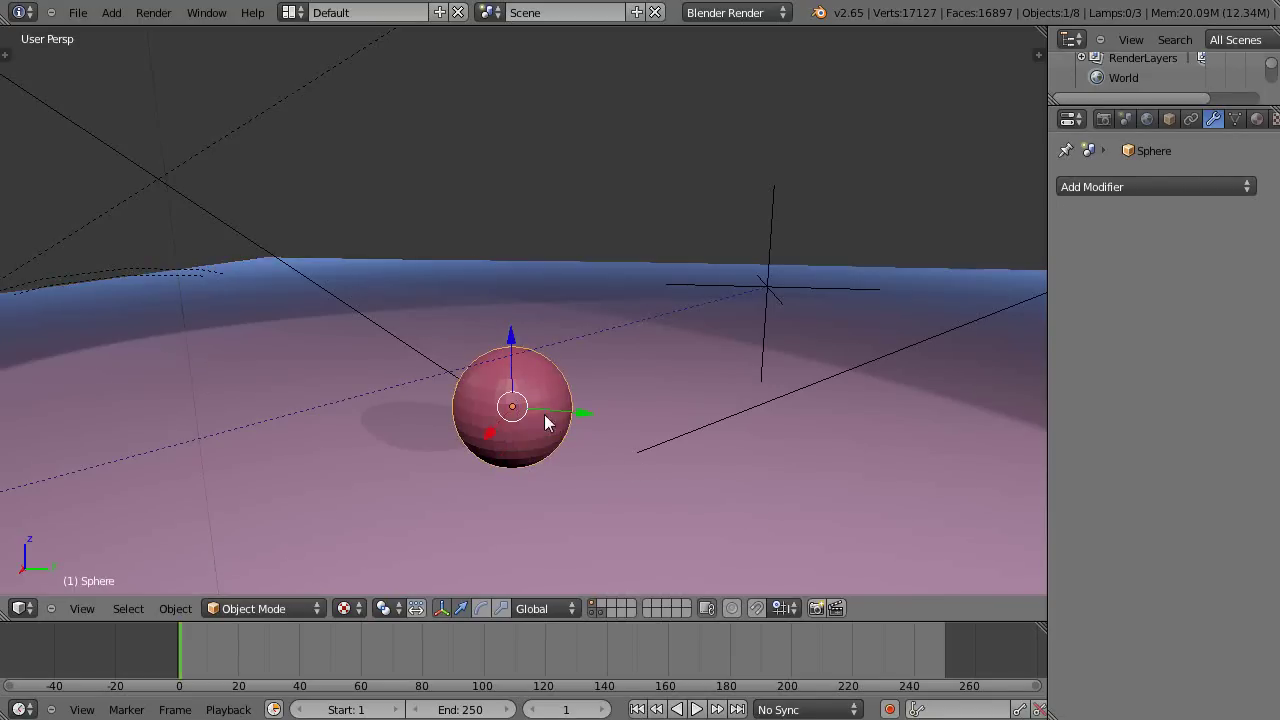
{"action": "right_click", "coordinate": [713, 522], "text": "shift"}
{"action": "key", "text": "ctrl+p"}
{"action": "left_click", "coordinate": [713, 528]}
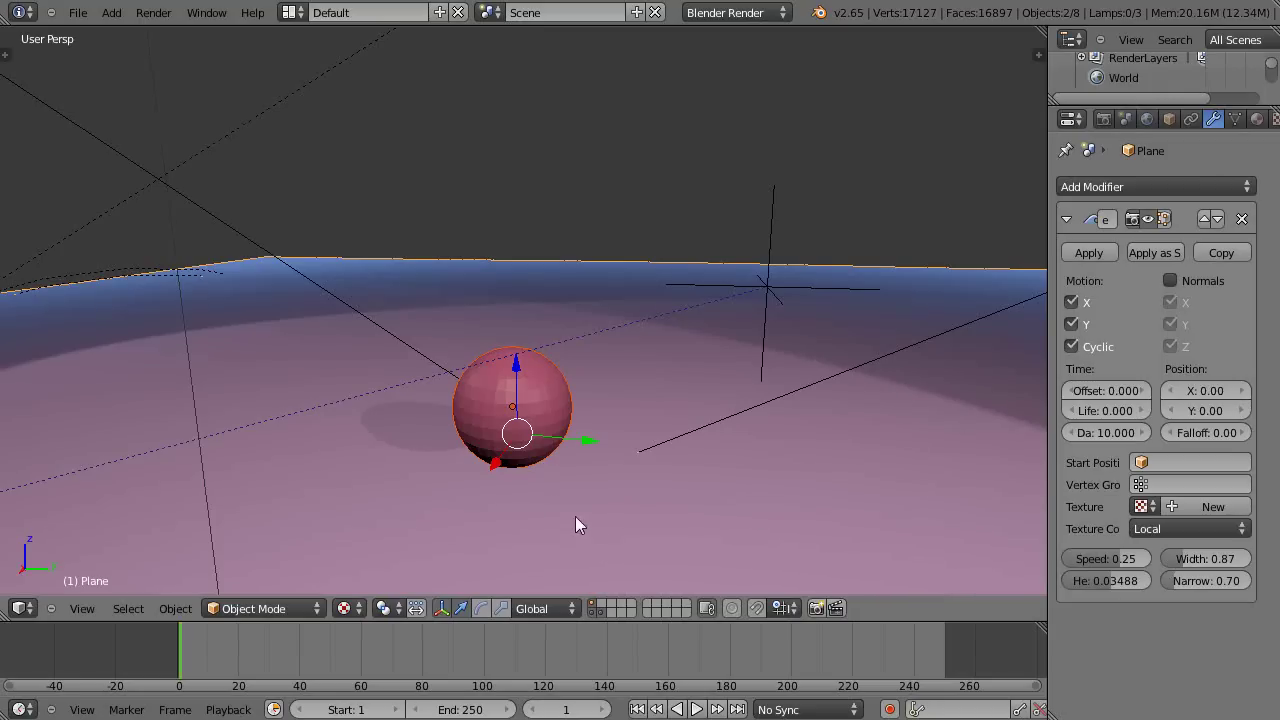
- Play the animation to check how the parented sphere moves relative to the waving plane, and cancel playback back to frame 1
{"action": "key", "text": "alt+a"}
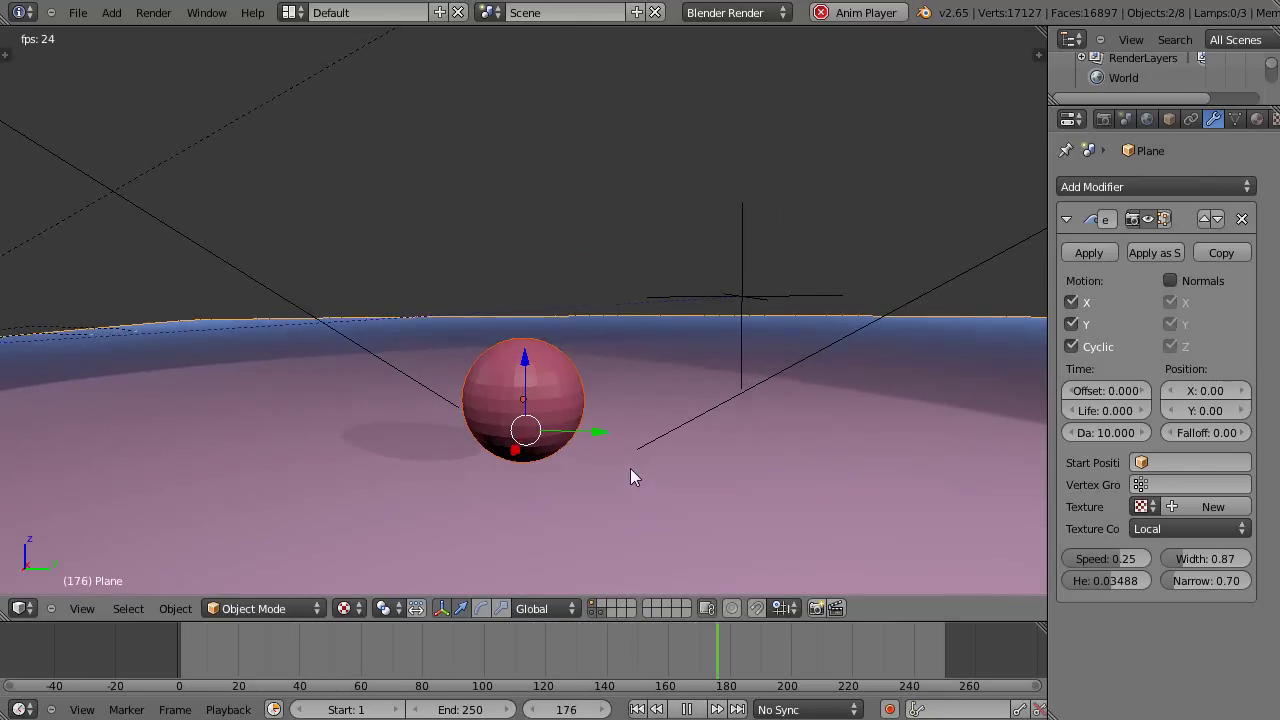
{"action": "key", "text": "Escape"}
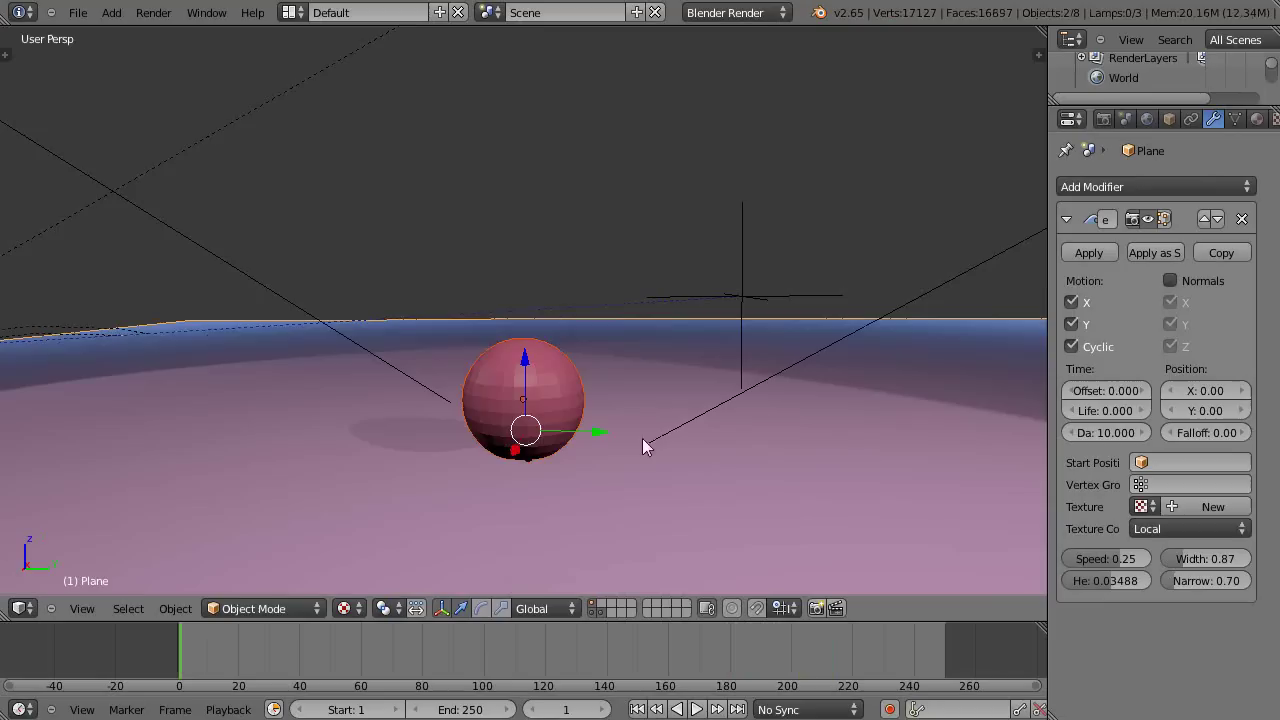
{"action": "middle_click_drag", "start_coordinate": [627, 443], "coordinate": [623, 458]}
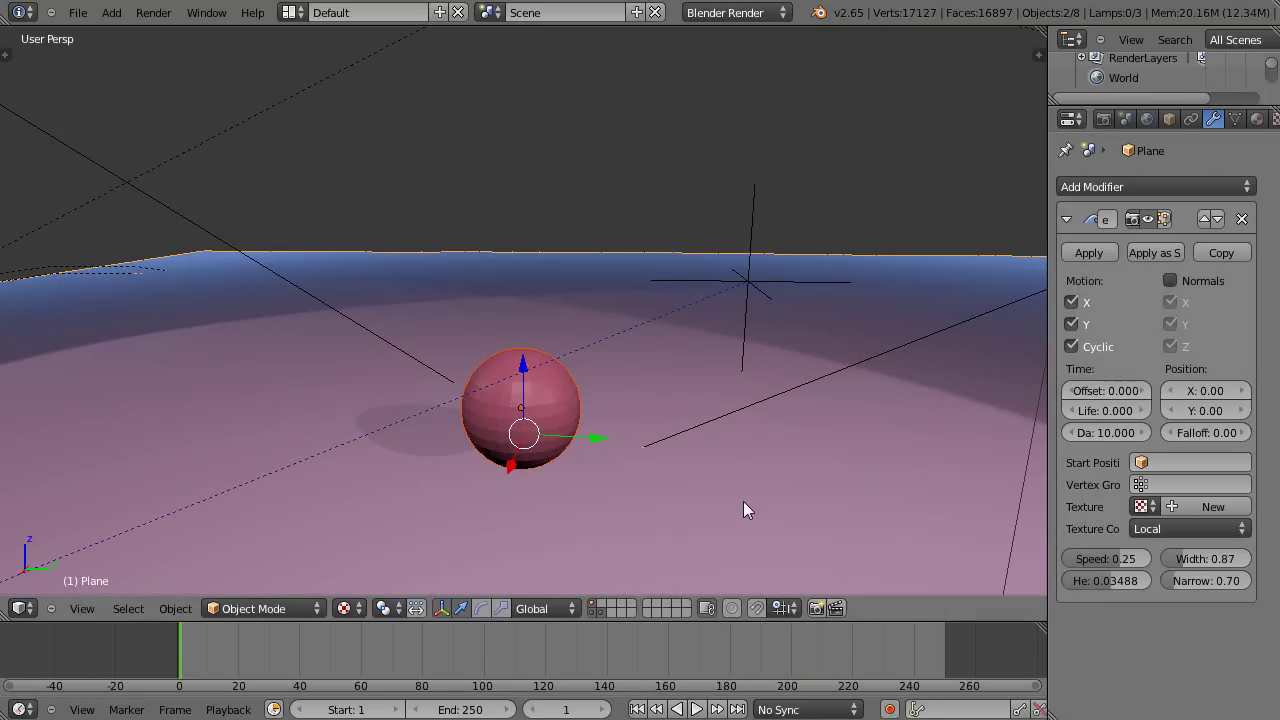
{"action": "middle_click_drag", "start_coordinate": [743, 501], "coordinate": [773, 508]}
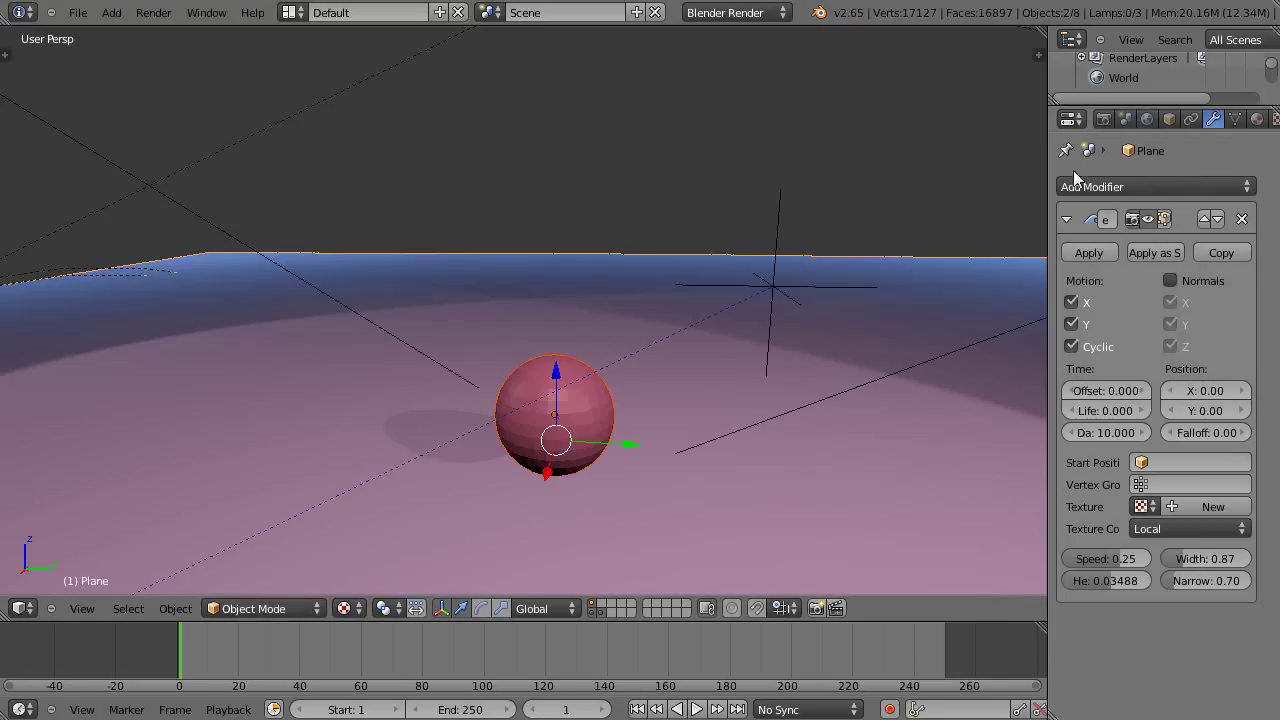
- Show the physics options available for the ground plane, widening the properties area to reach them and narrowing it again
{"action": "left_click_drag", "start_coordinate": [1046, 173], "coordinate": [992, 173]}
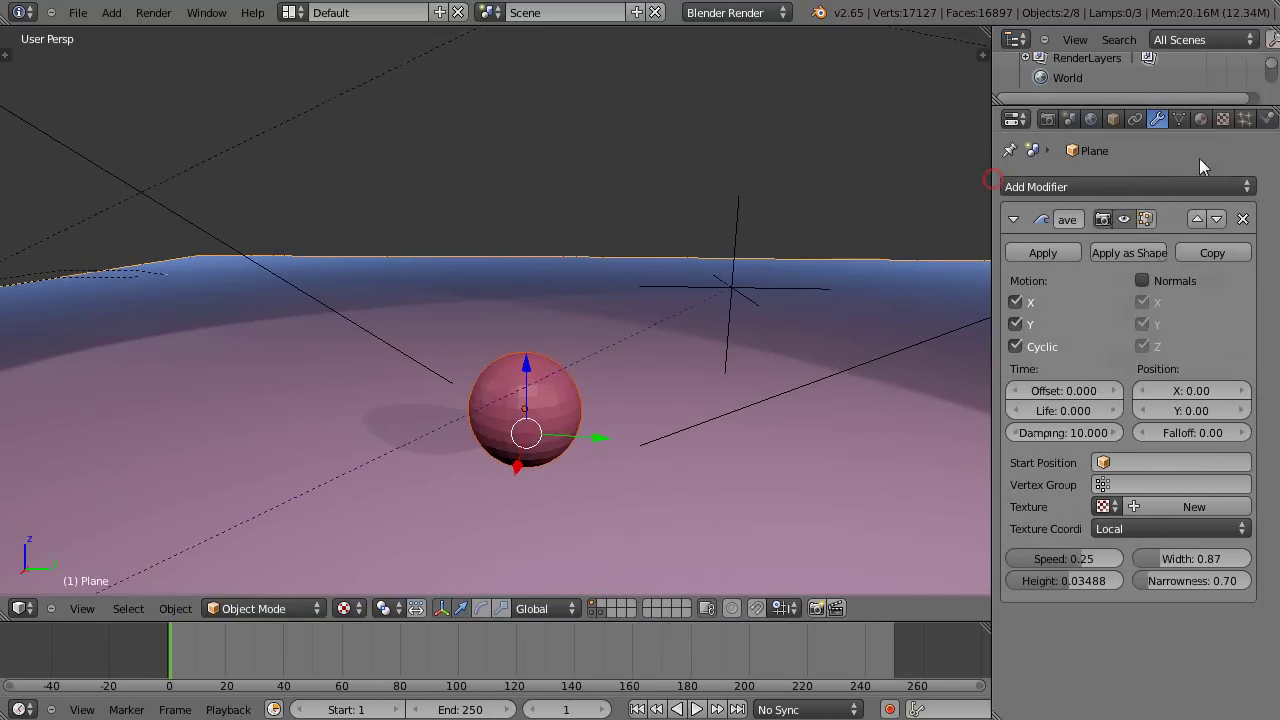
{"action": "left_click", "coordinate": [1266, 120]}
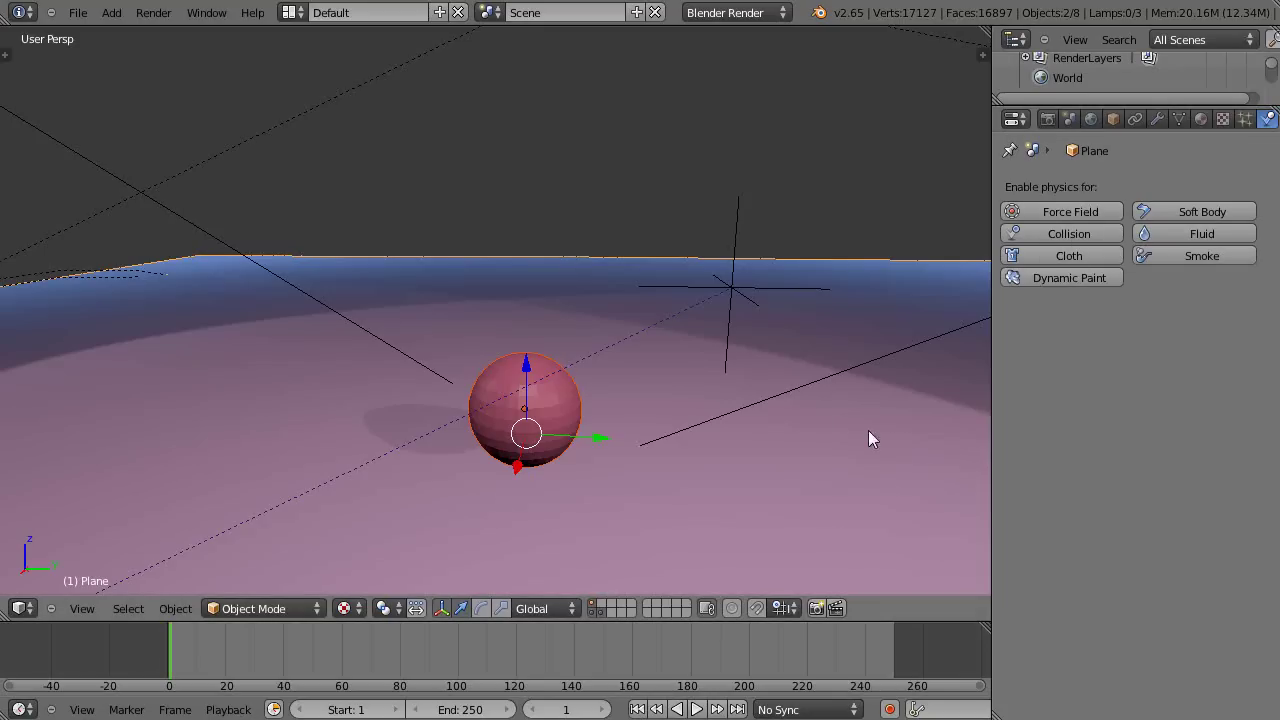
{"action": "left_click_drag", "start_coordinate": [991, 448], "coordinate": [1072, 451]}
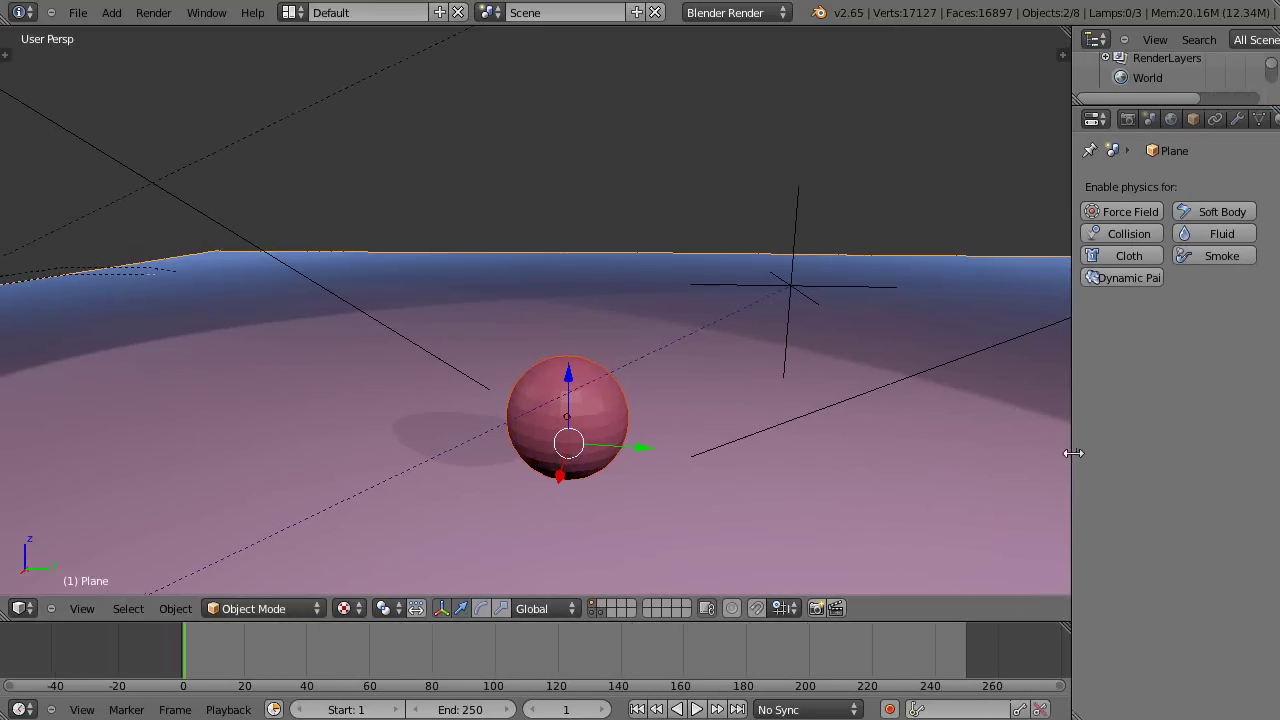
{"action": "middle_click_drag", "start_coordinate": [853, 464], "coordinate": [852, 445]}
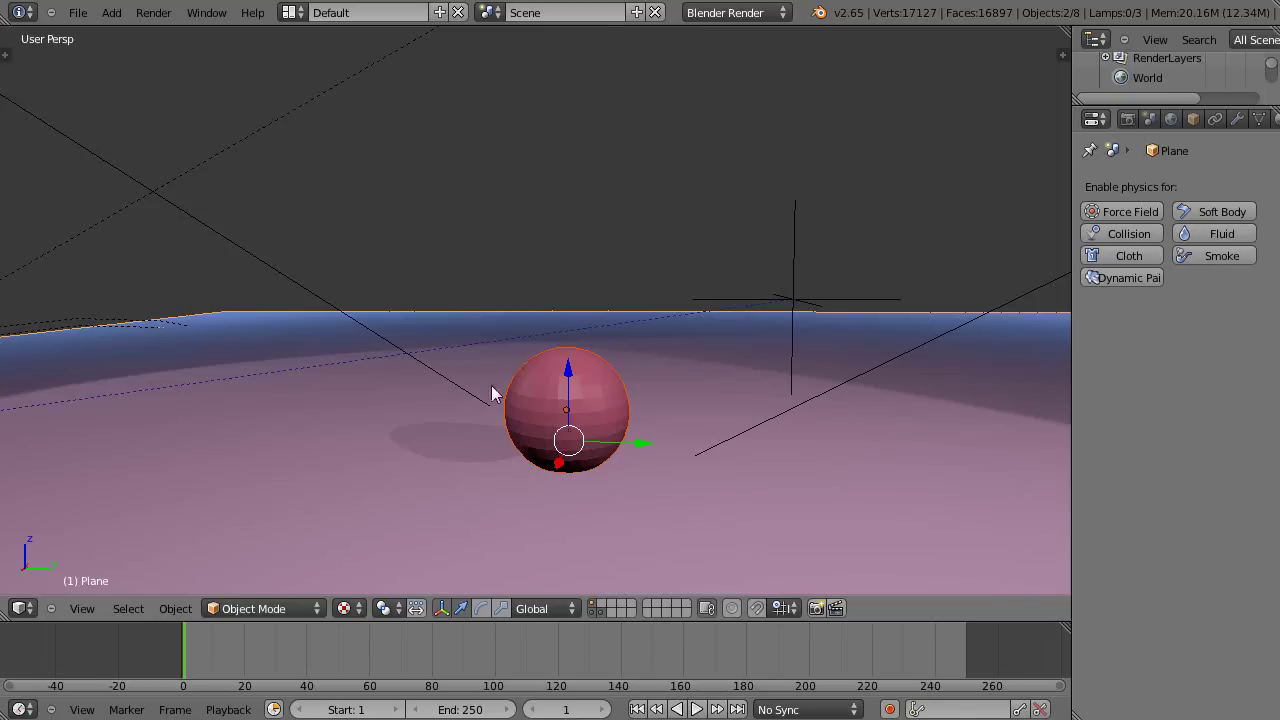
{"action": "scroll", "coordinate": [776, 493], "scroll_direction": "up", "scroll_amount": 3}
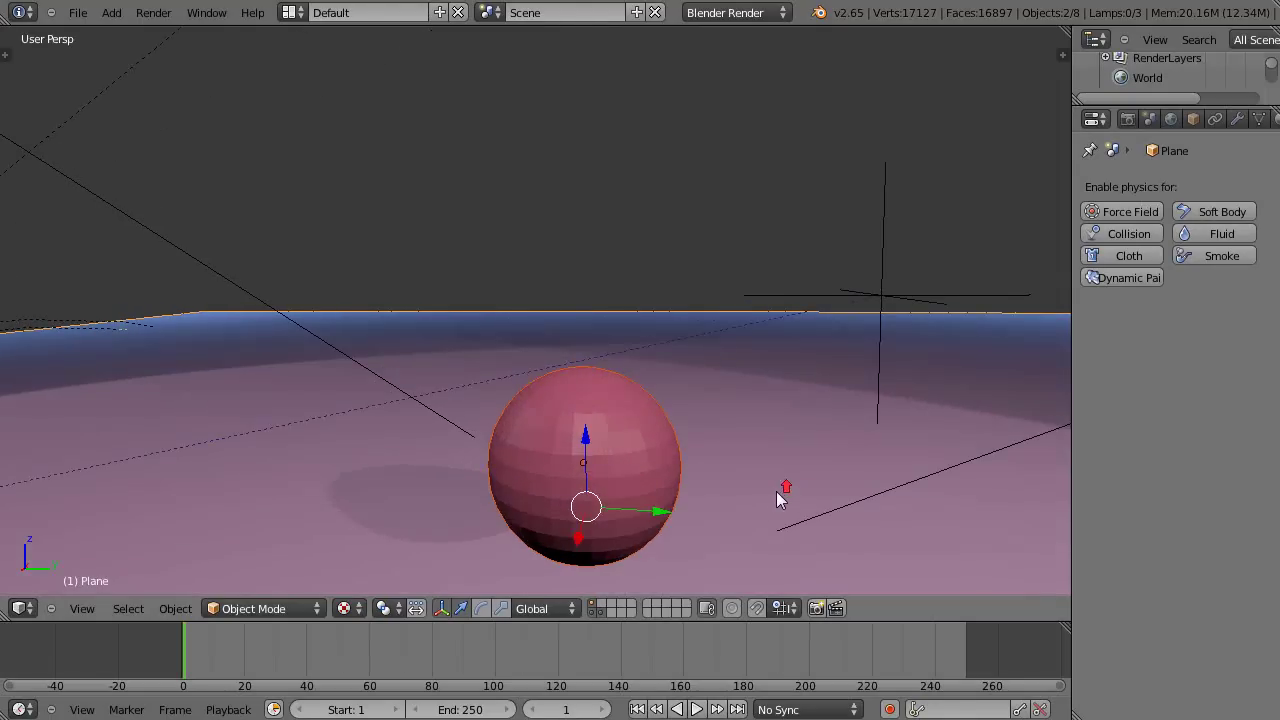
{"action": "scroll", "coordinate": [780, 497], "scroll_direction": "down", "scroll_amount": 4}
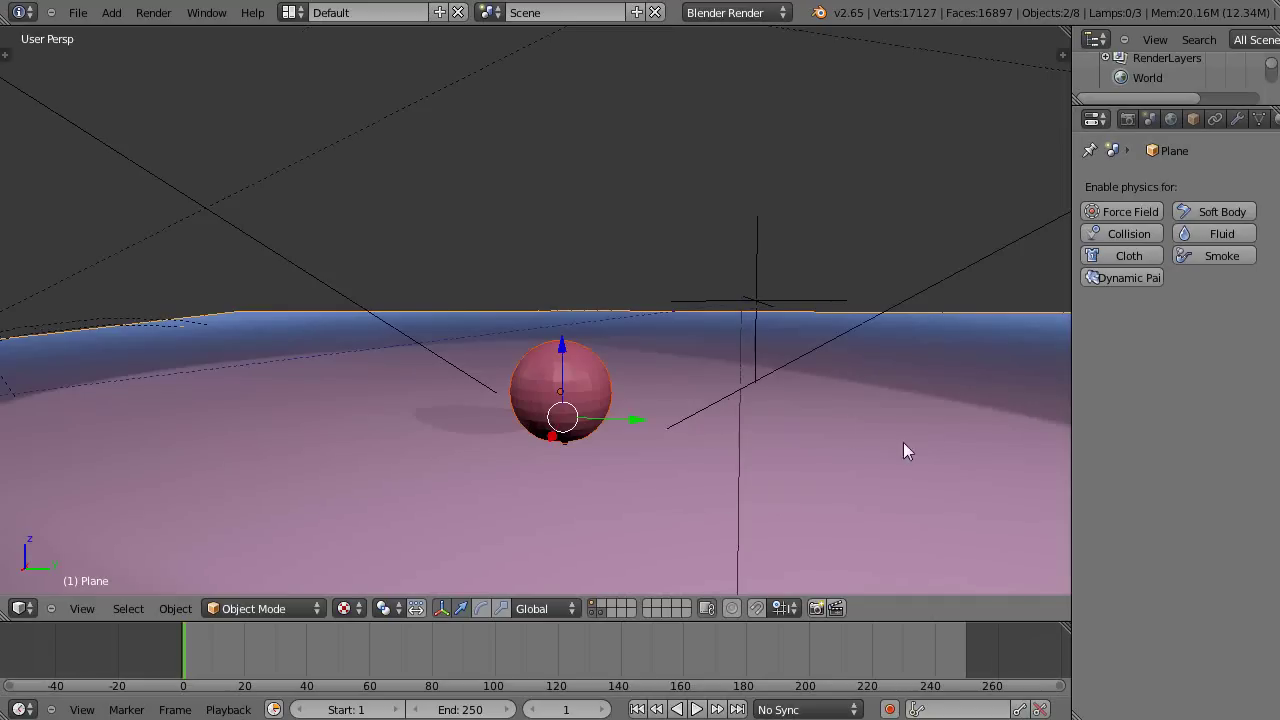
{"action": "left_click_drag", "start_coordinate": [1071, 377], "coordinate": [1026, 376]}
{"action": "middle_click_drag", "start_coordinate": [834, 438], "coordinate": [786, 468], "text": "shift"}
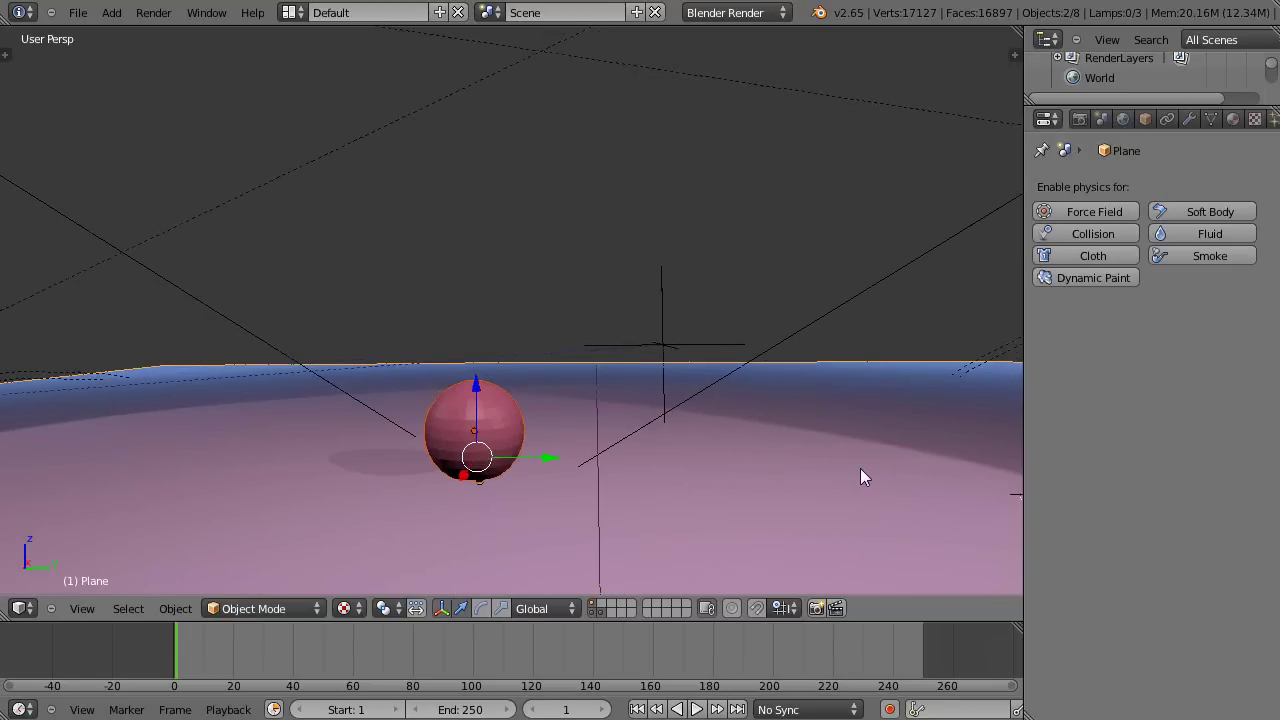